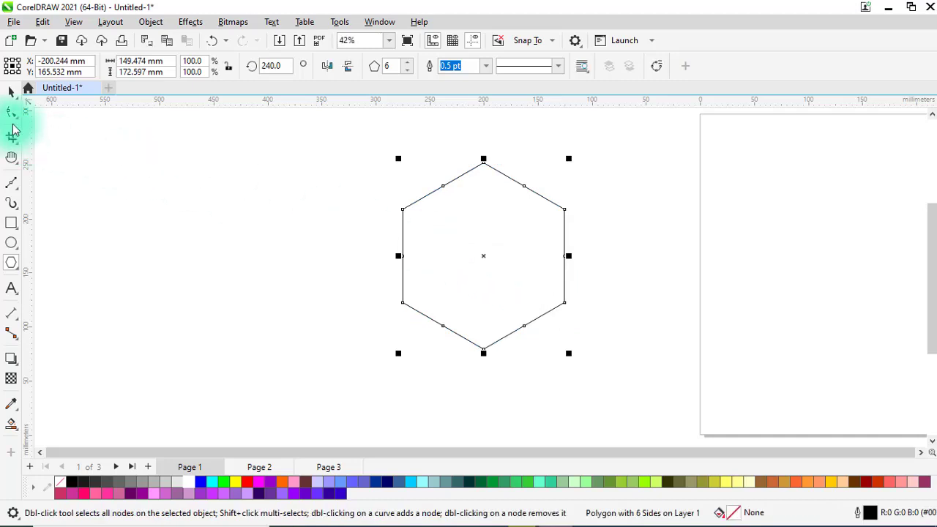
Duplicate the hexagon to the left of the original, then fill the original black and the copy light gray (RGB 230, 230, 230).
click(10, 94)
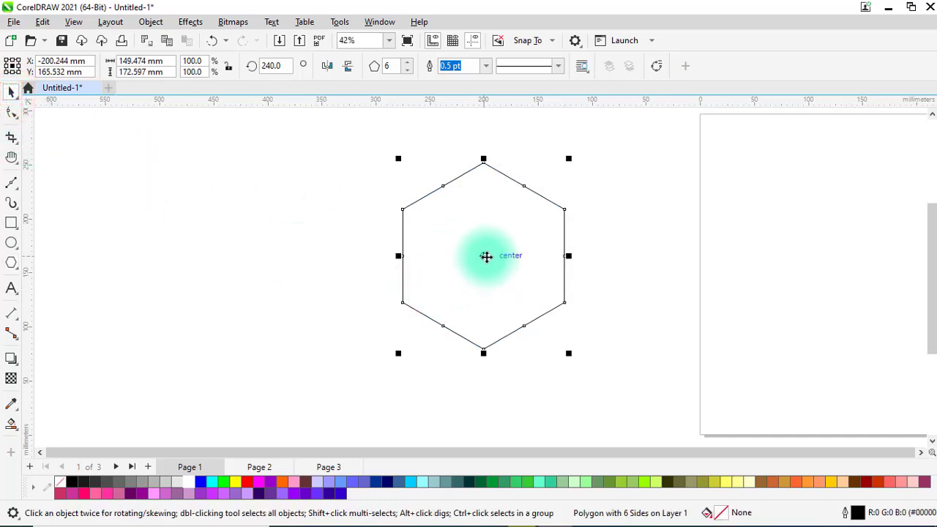
drag(484, 254, 289, 249)
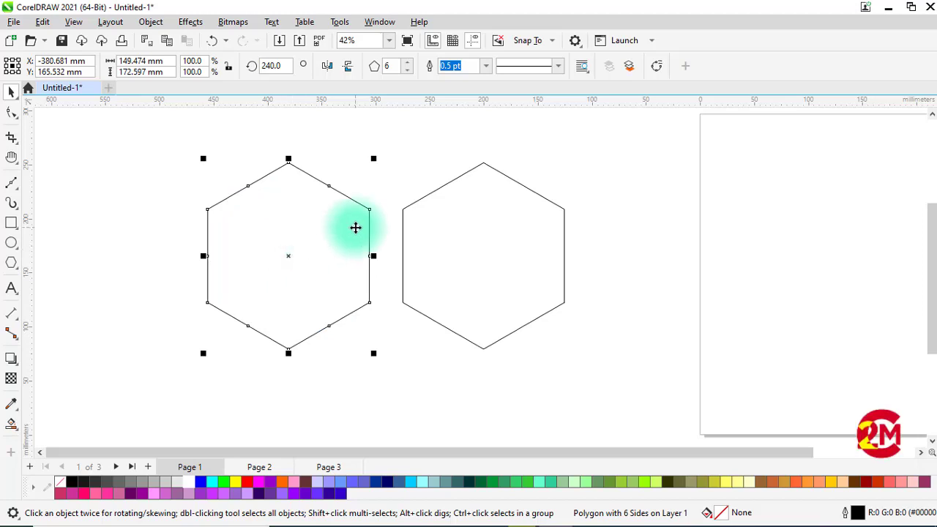
click(464, 247)
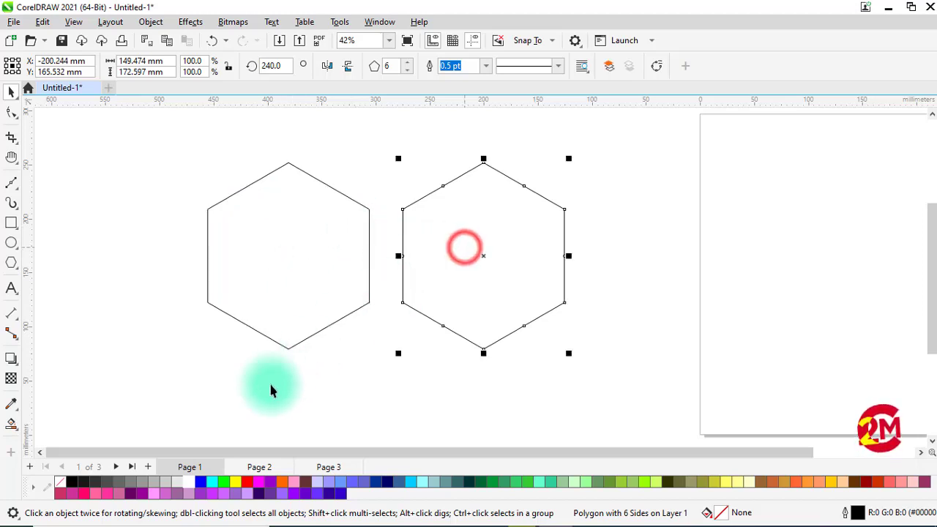
click(74, 485)
click(281, 260)
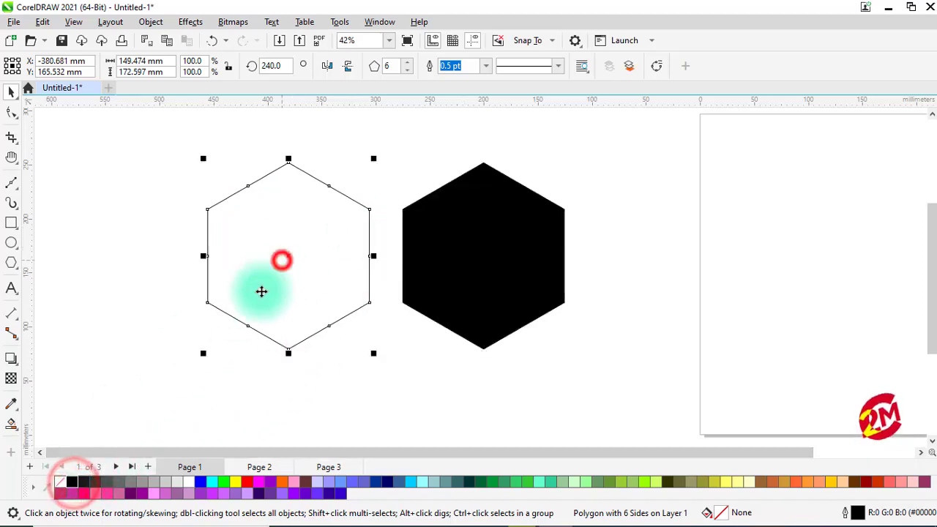
click(178, 482)
click(134, 259)
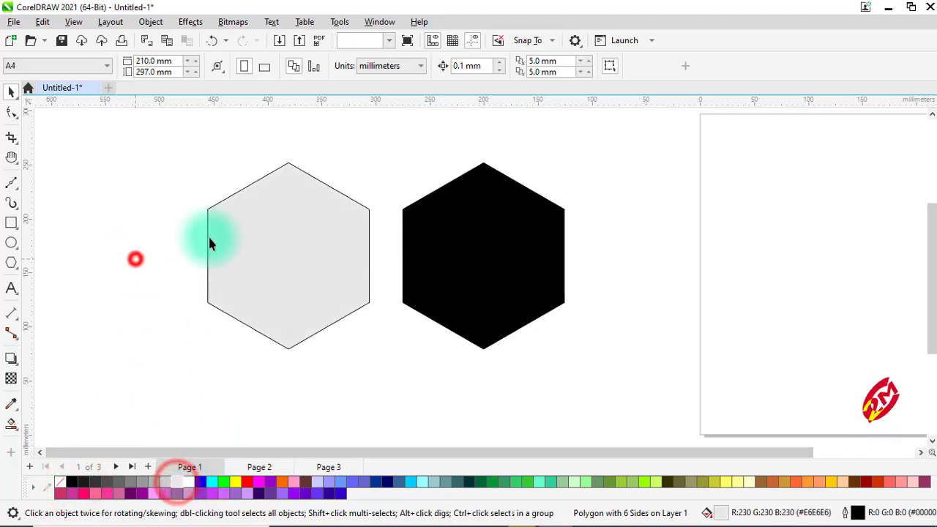
Fillet all corners of the light gray hexagon with a 10 mm radius using the Corners docker.
click(320, 228)
scroll(327, 209, up, 2)
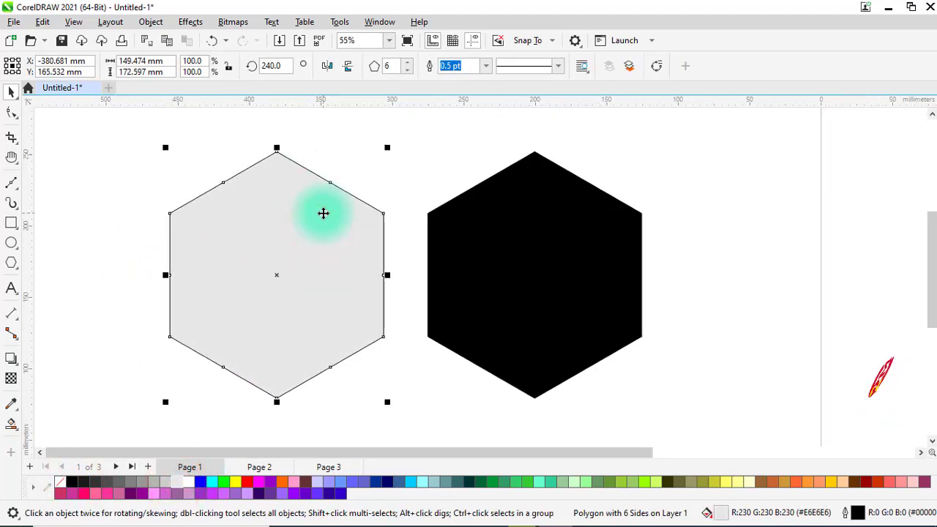
click(379, 23)
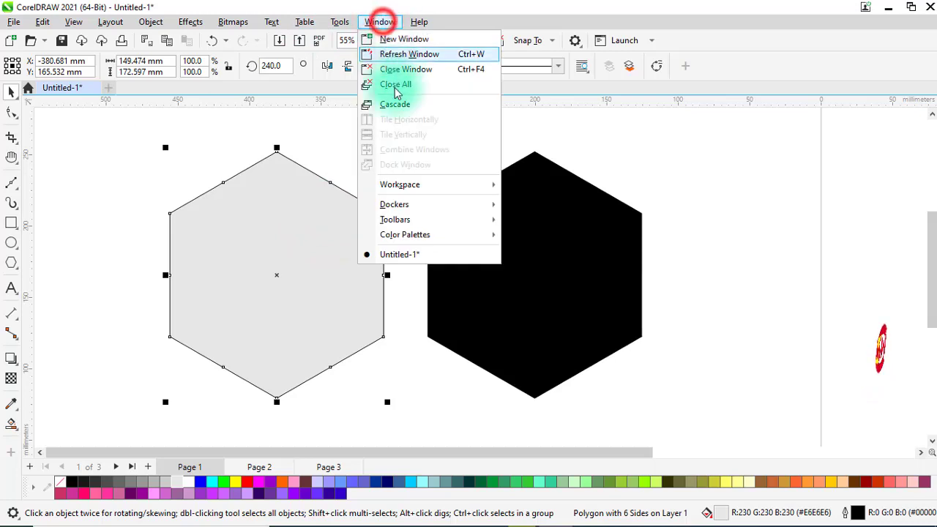
mouse_move(401, 207)
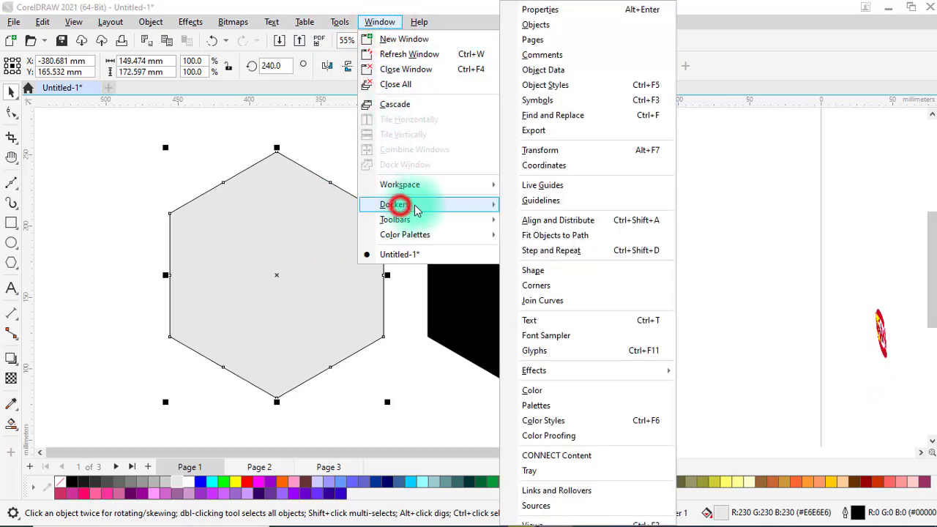
click(542, 285)
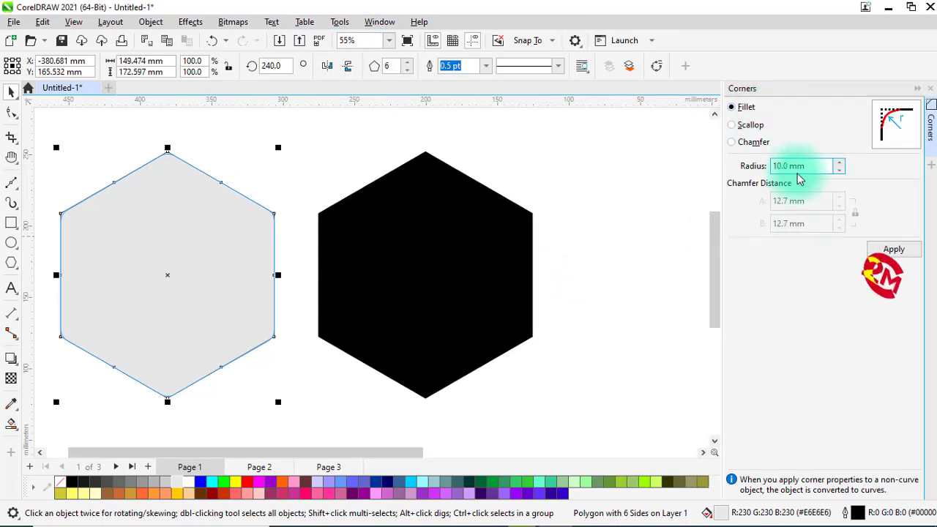
click(893, 249)
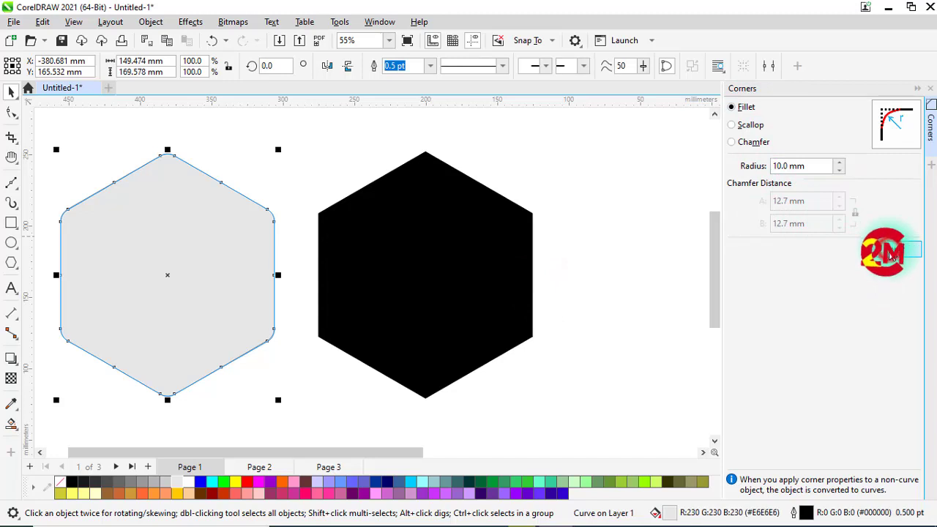
click(932, 86)
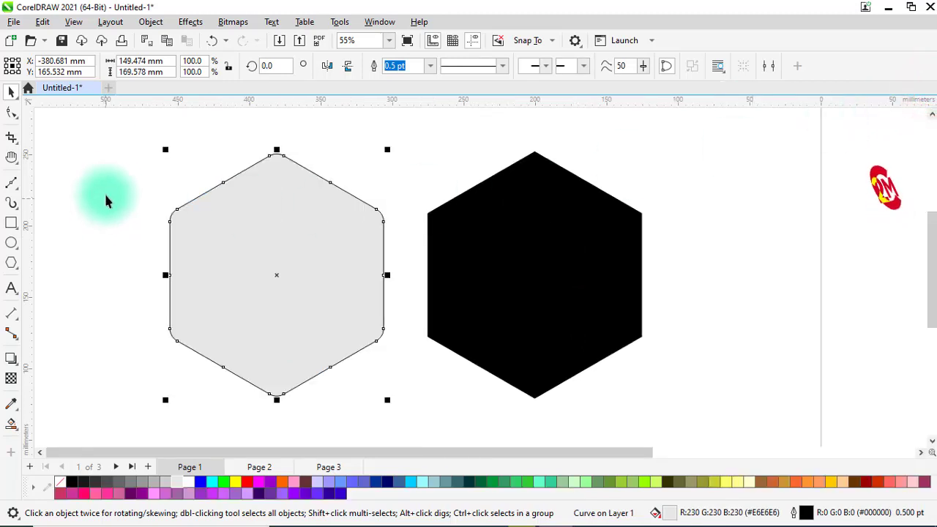
click(109, 189)
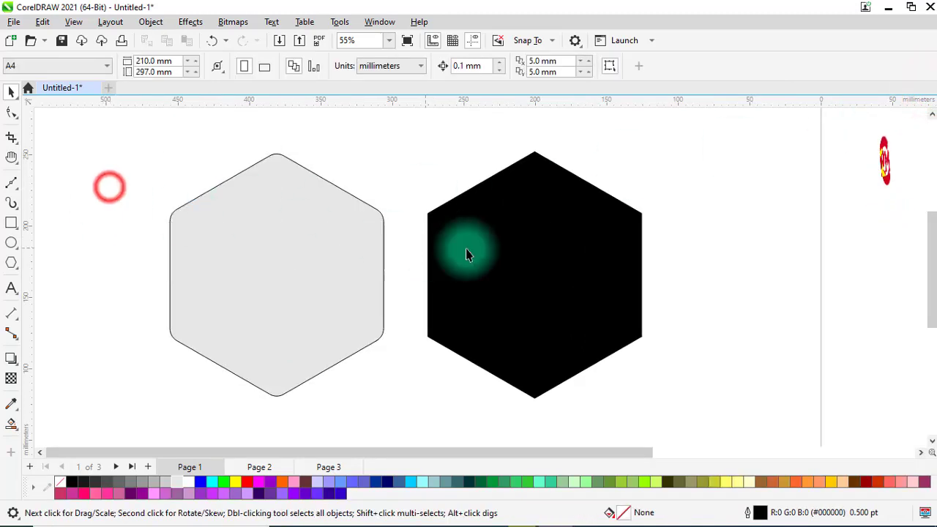
Convert the black hexagon to curves.
click(509, 255)
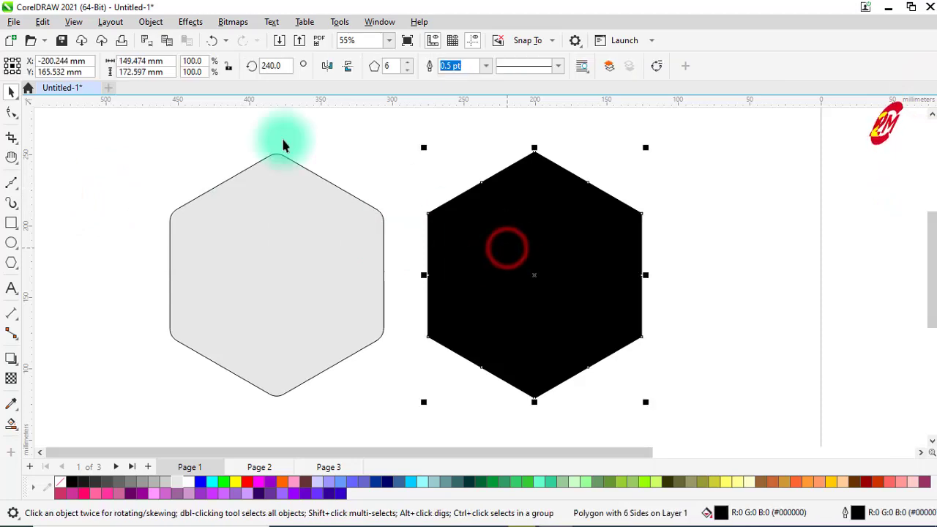
click(149, 22)
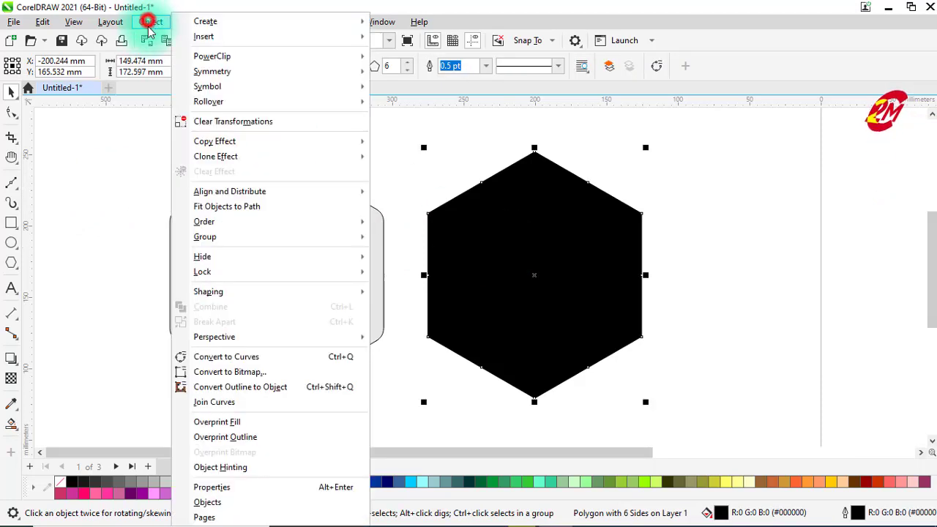
click(212, 356)
click(140, 193)
Move the rounded light gray hexagon onto the black hexagon so that their centers coincide.
click(236, 241)
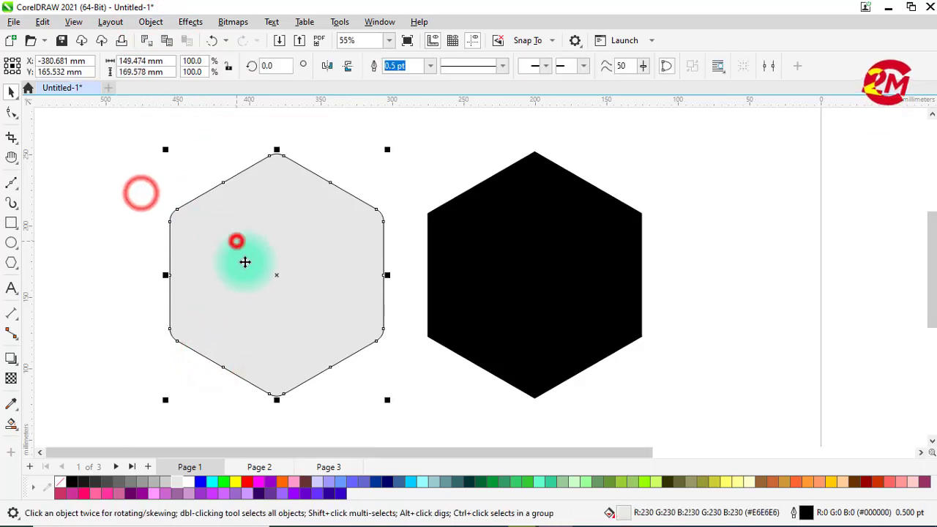
drag(277, 274, 537, 278)
scroll(635, 184, up, 3)
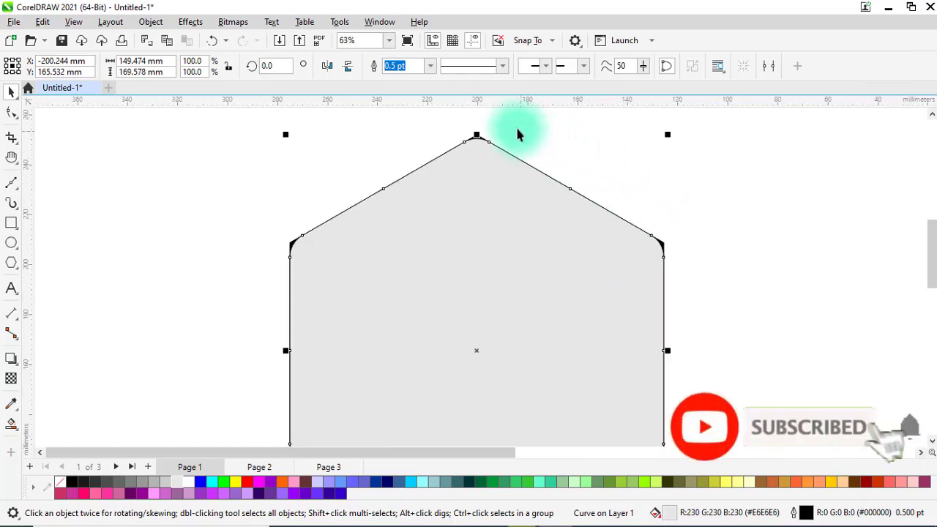
scroll(517, 128, up, 3)
click(510, 142)
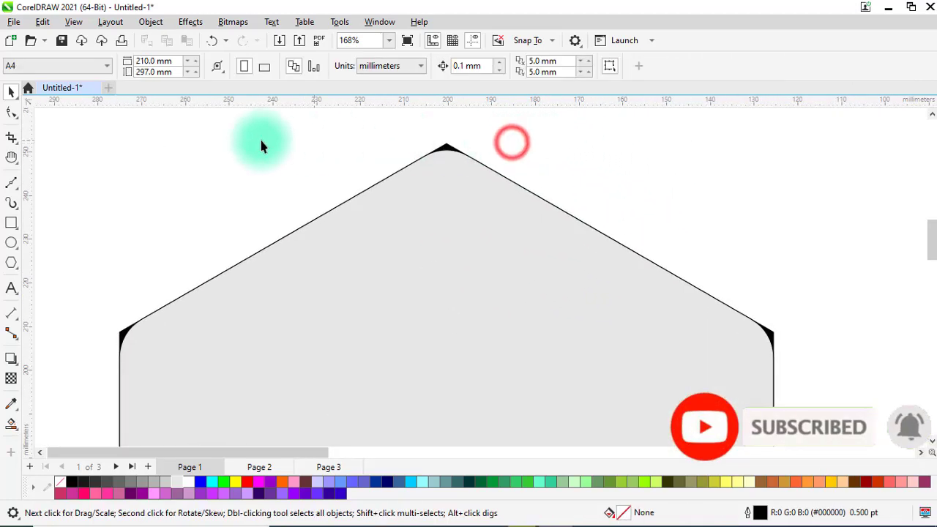
Move the black hexagon's top and upper-left corner nodes inward, behind the rounded gray hexagon.
click(12, 112)
click(447, 148)
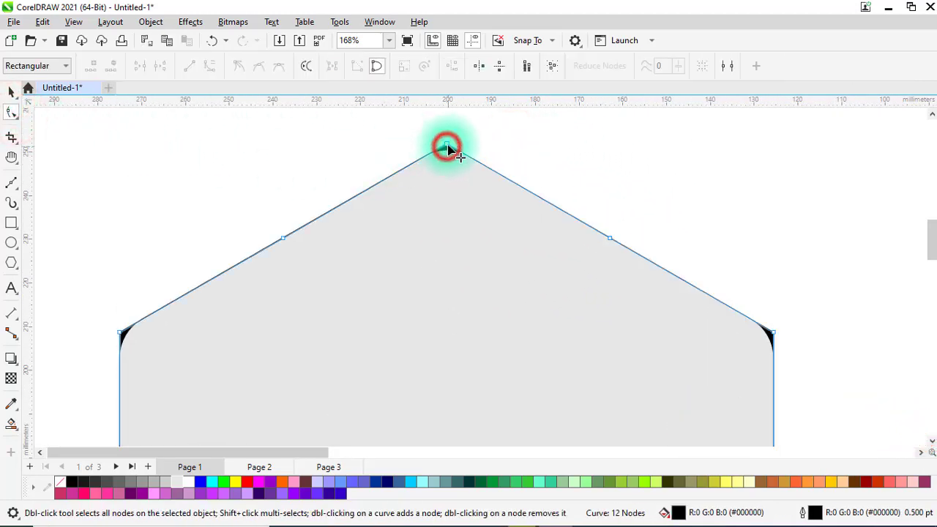
drag(447, 148, 446, 163)
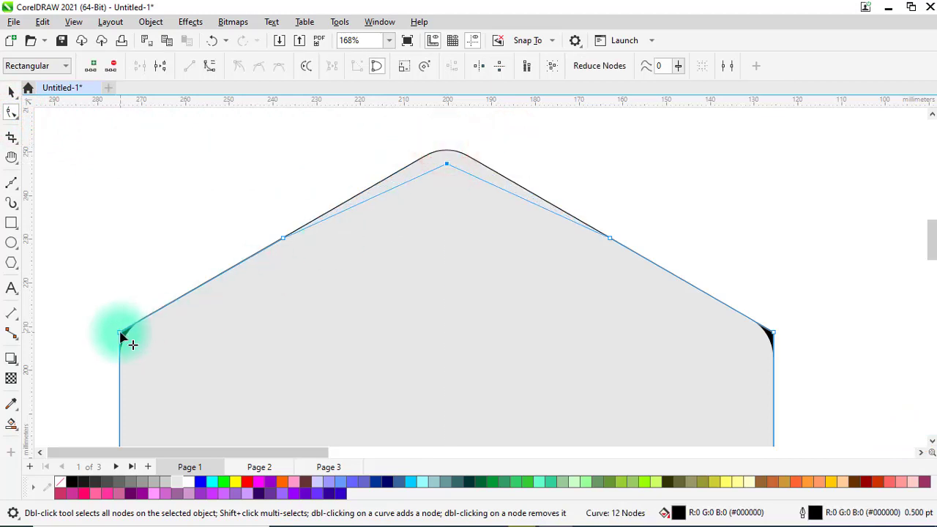
drag(120, 334, 139, 352)
Move the black hexagon's lower-right and bottom corner nodes inward, behind the rounded gray hexagon.
scroll(157, 286, down, 5)
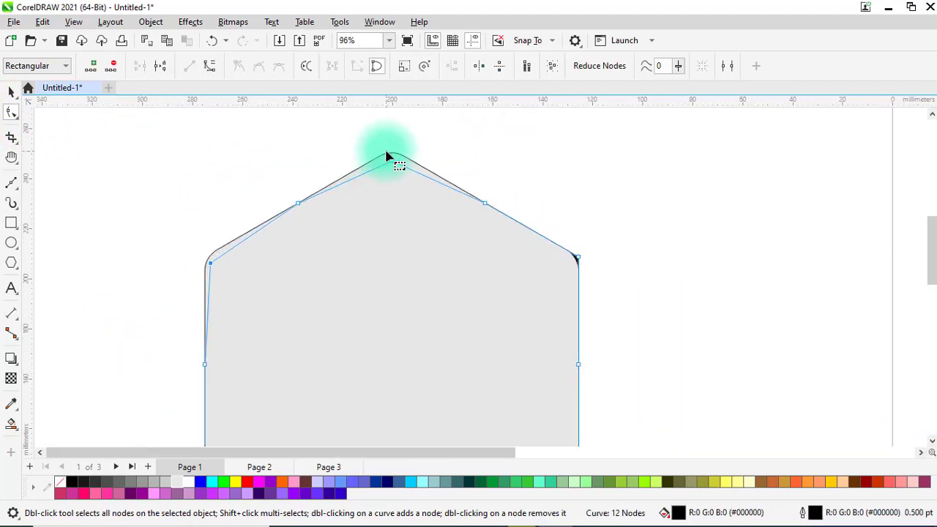
scroll(472, 336, up, 4)
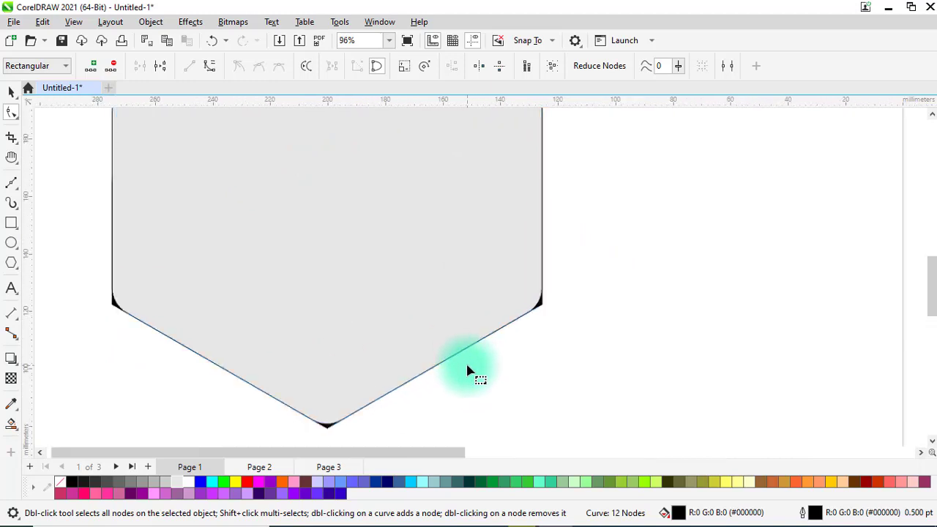
drag(540, 304, 527, 296)
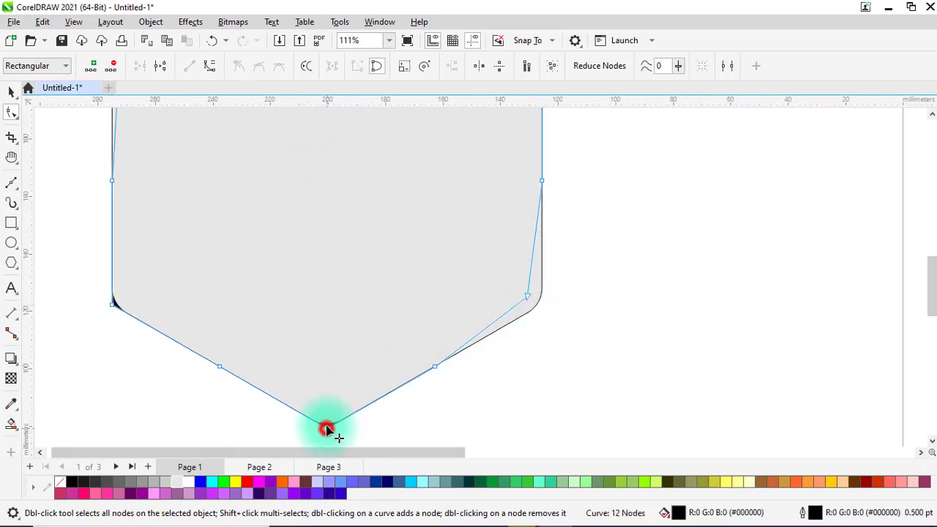
click(327, 428)
scroll(325, 414, down, 3)
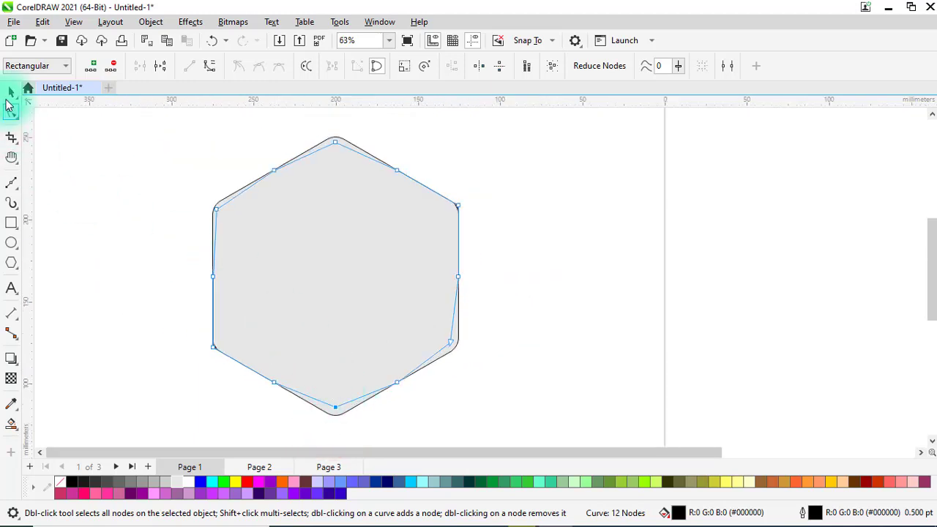
click(10, 91)
click(129, 130)
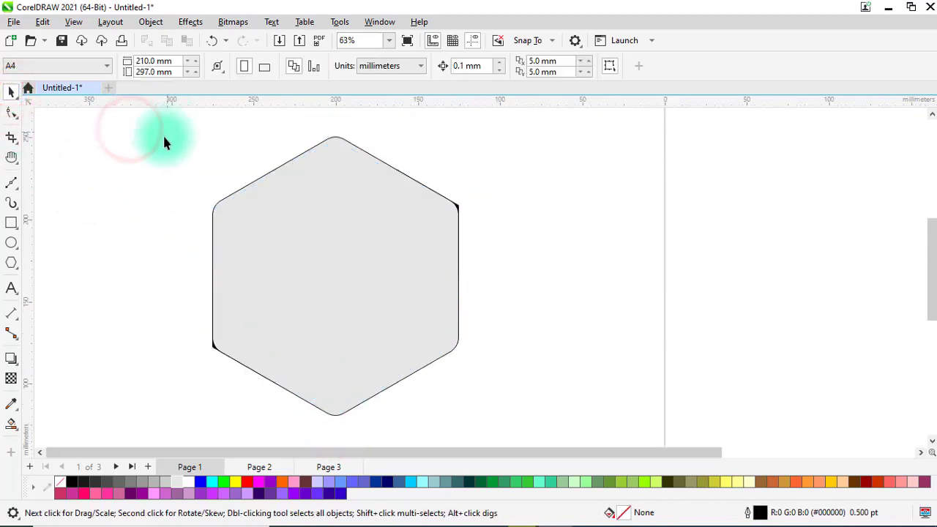
Weld the black and light gray hexagons into a single shape.
drag(162, 140, 188, 141)
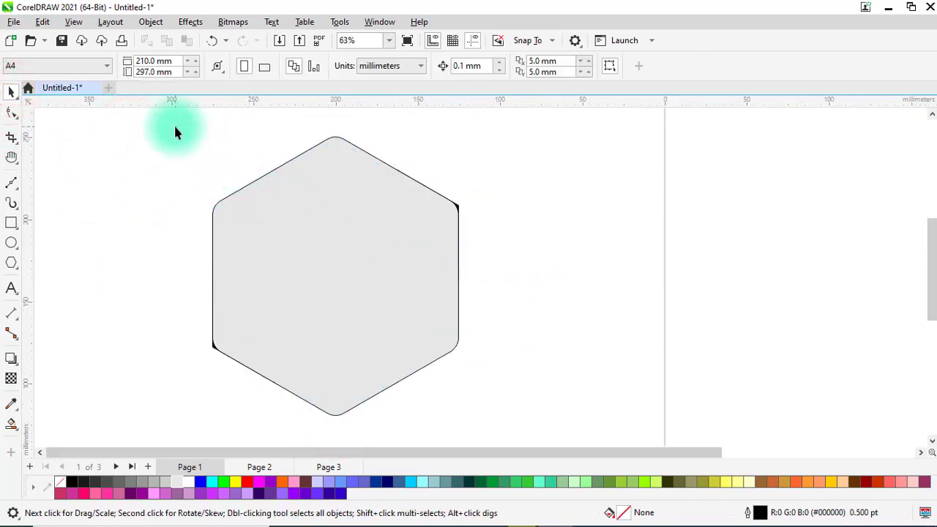
drag(475, 349, 517, 425)
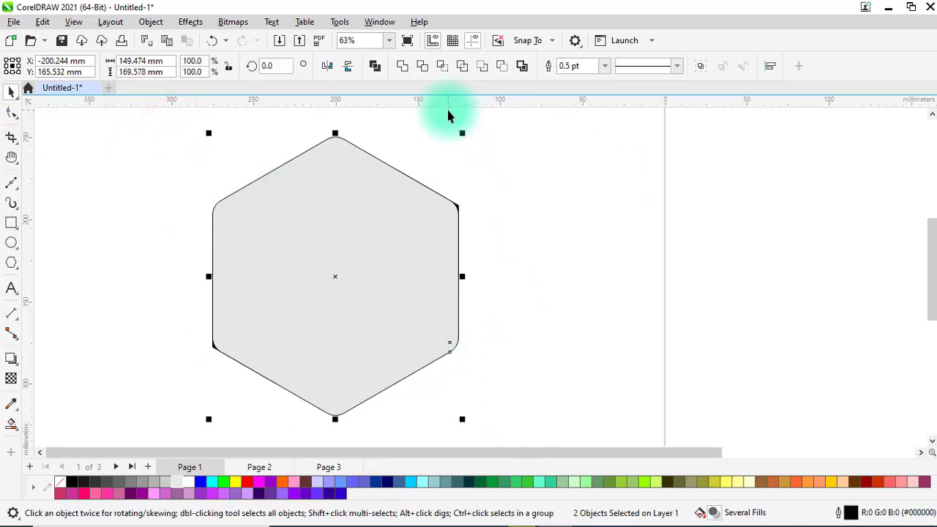
click(405, 67)
click(234, 140)
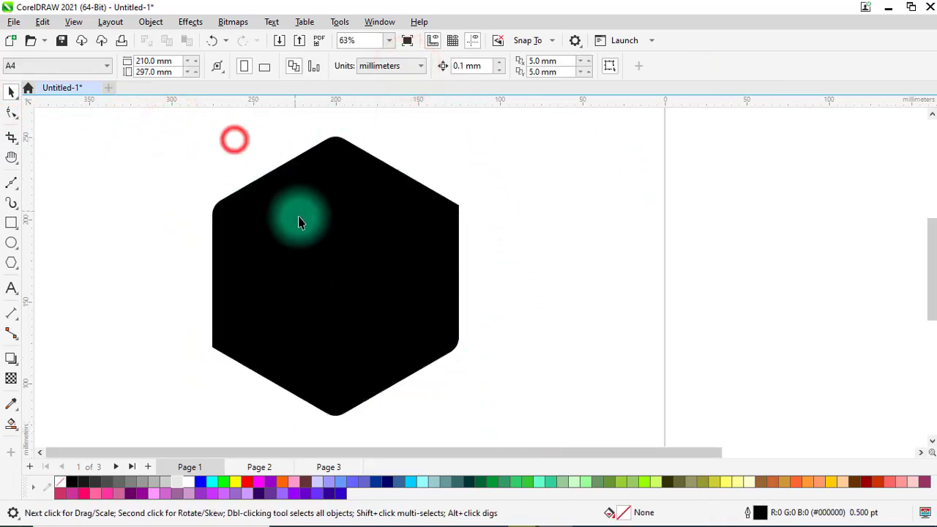
Fill the welded hexagon with gray (RGB 204, 204, 204).
click(299, 217)
click(166, 482)
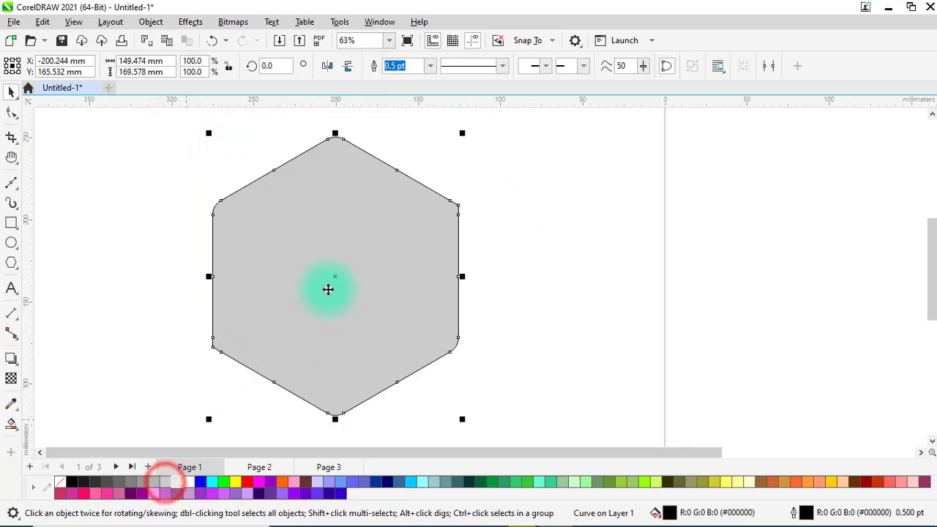
scroll(520, 245, down, 3)
scroll(330, 244, up, 4)
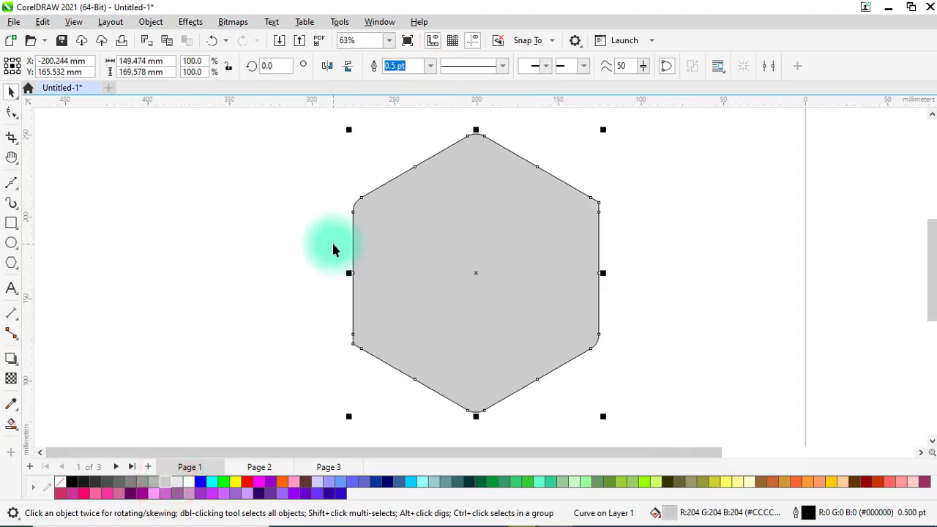
scroll(362, 210, down, 1)
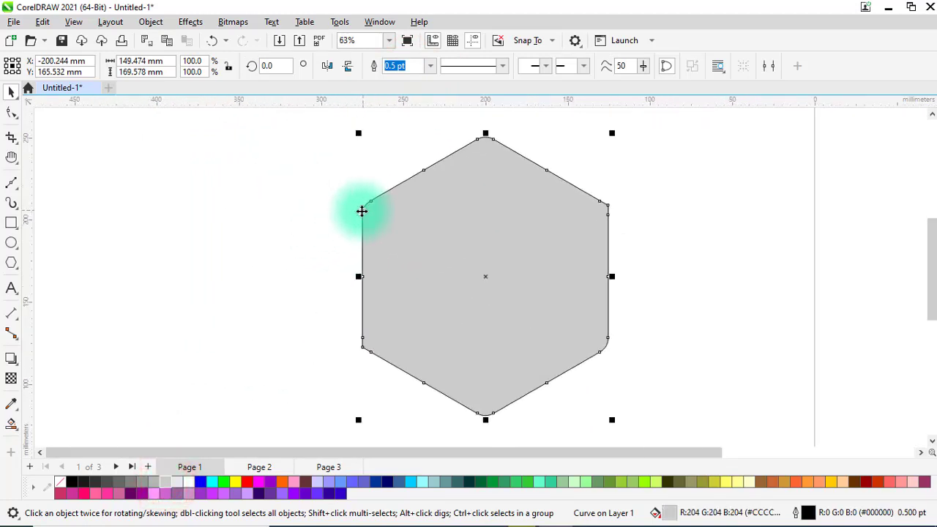
click(232, 218)
Draw a square of about 72 mm to the left of the hexagon and fill it white.
click(11, 223)
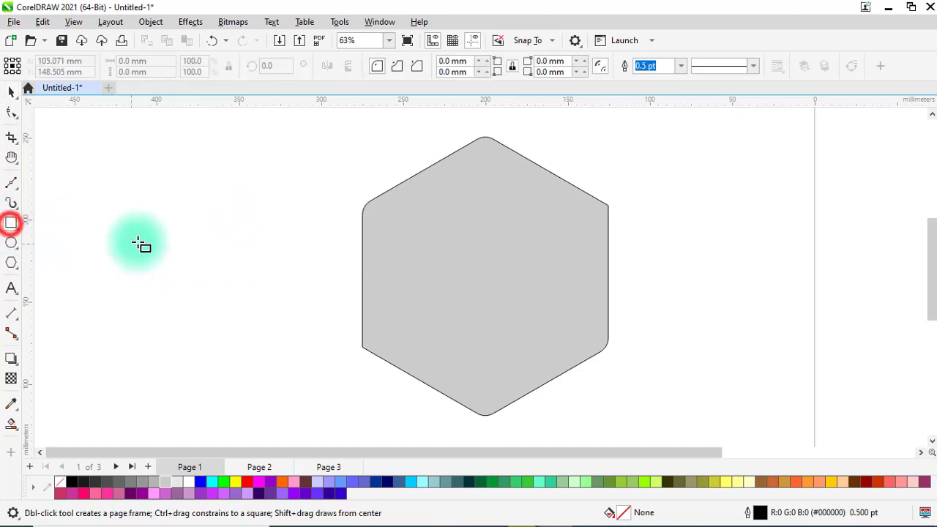
drag(164, 265, 258, 339)
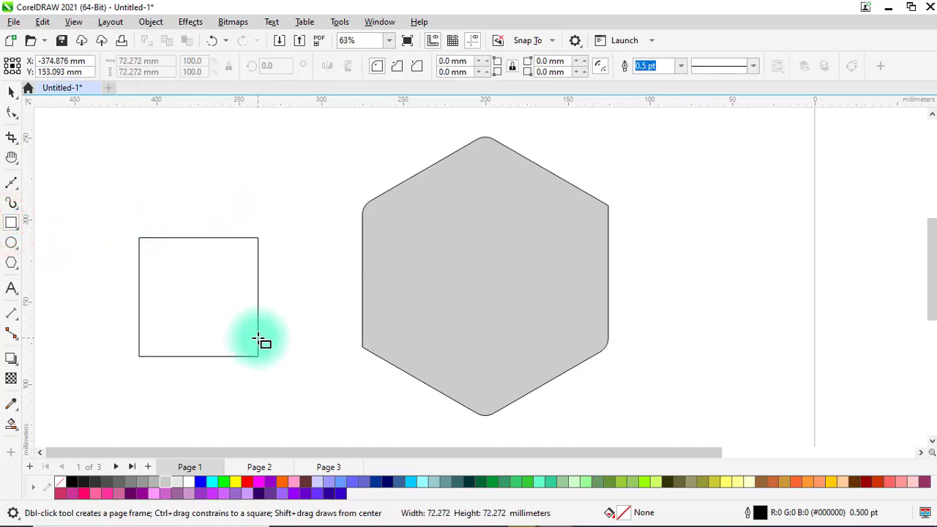
click(11, 91)
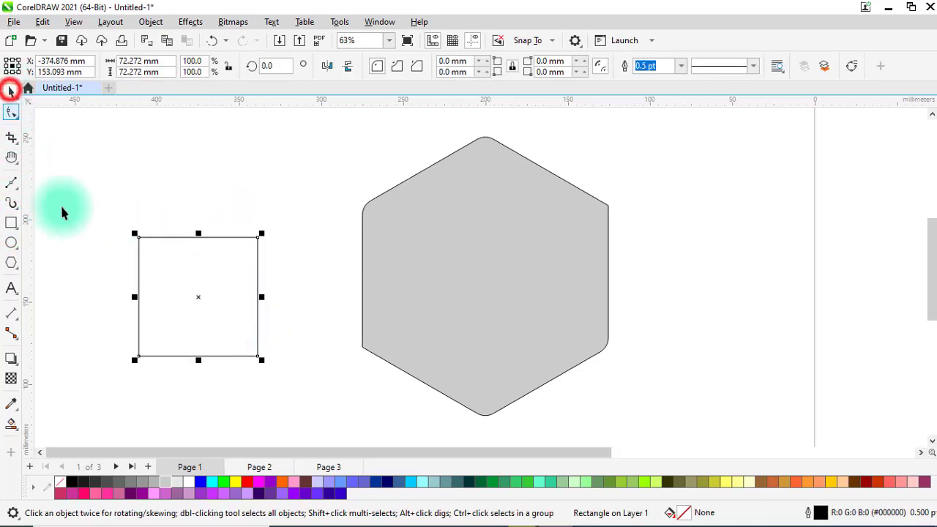
click(193, 487)
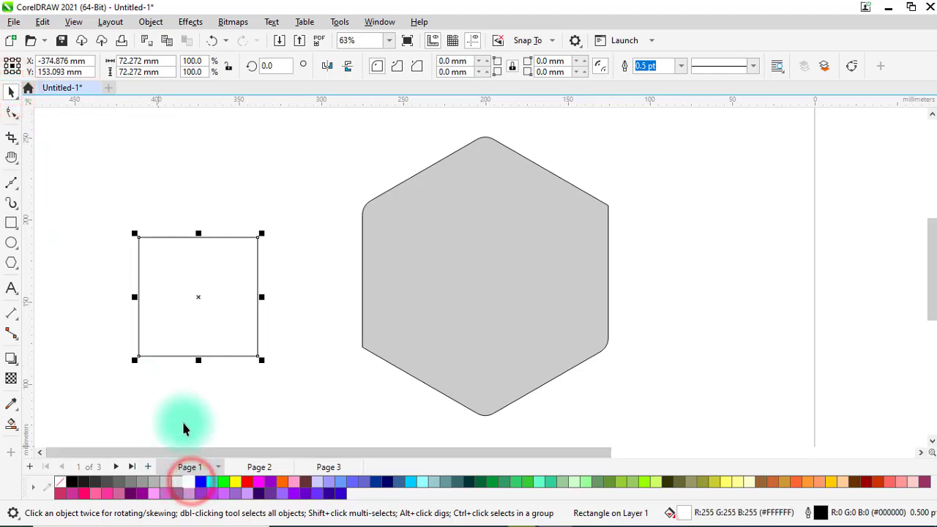
Rotate the white square by 45 degrees and move it to the centre of the gray hexagon.
click(284, 66)
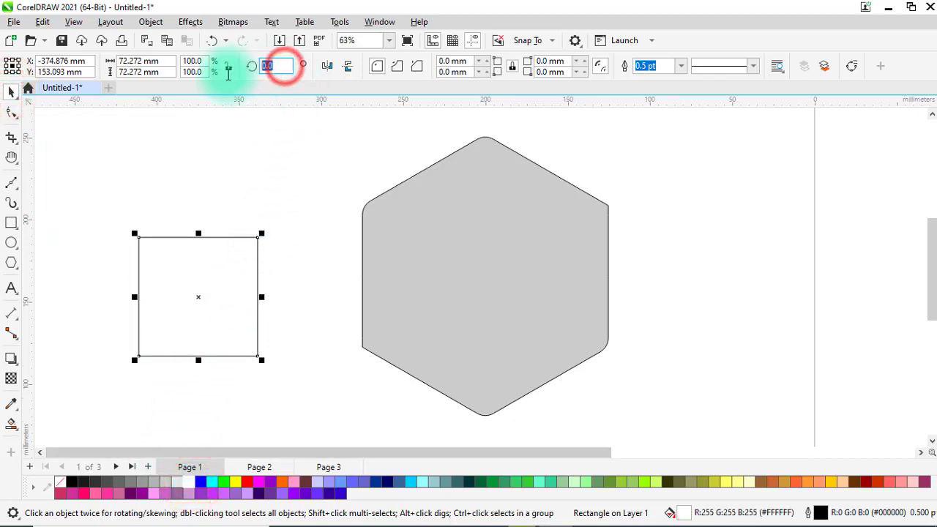
text(45)
key(Return)
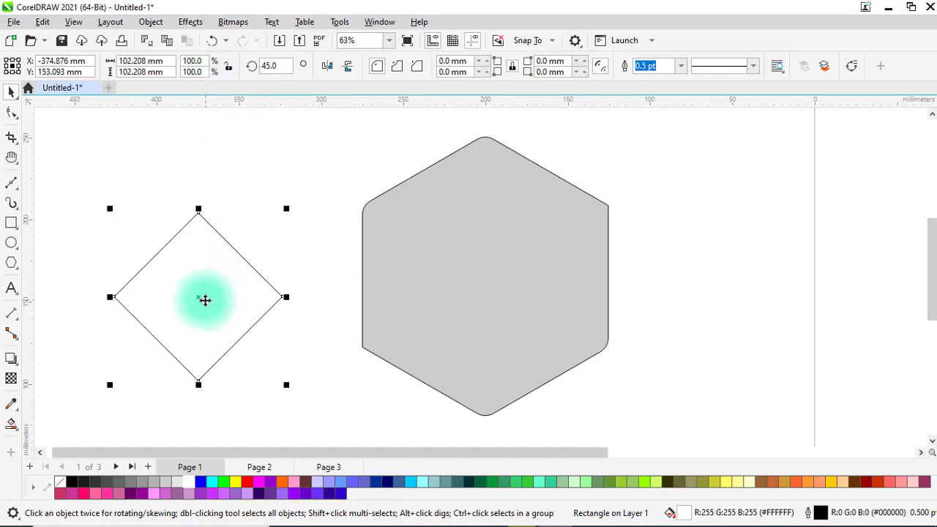
drag(196, 297, 489, 283)
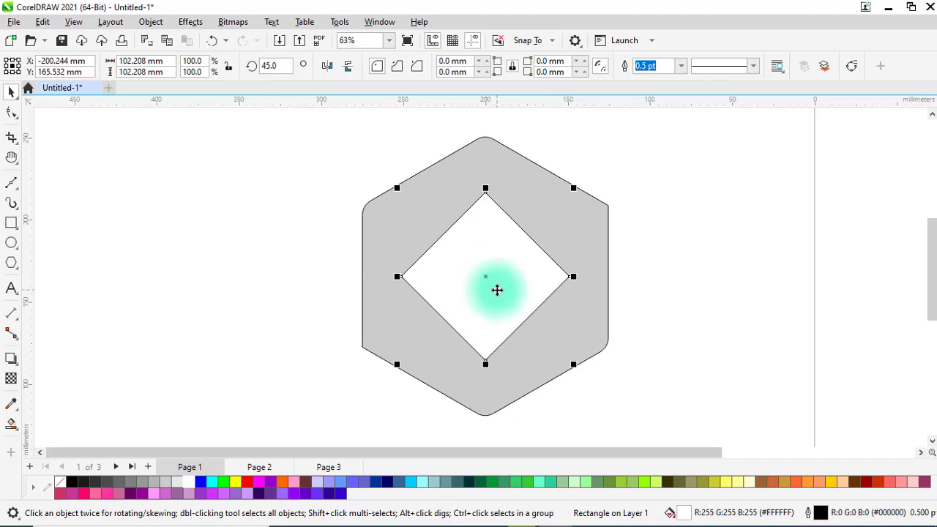
click(498, 290)
click(429, 282)
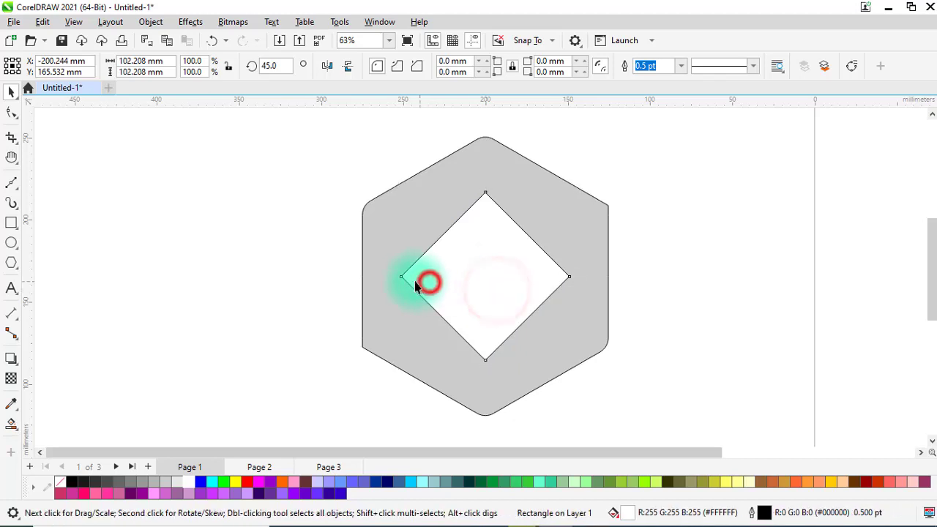
Narrow the white diamond symmetrically about its centre to a width of about 85 mm.
click(11, 90)
click(476, 277)
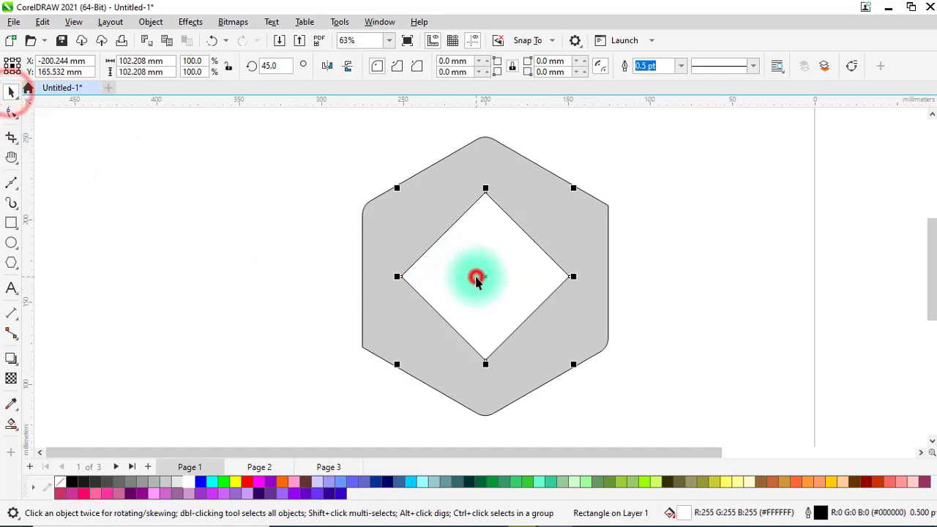
mouse_move(400, 278)
mouse_down()
mouse_move(420, 283)
mouse_move(415, 277)
mouse_up()
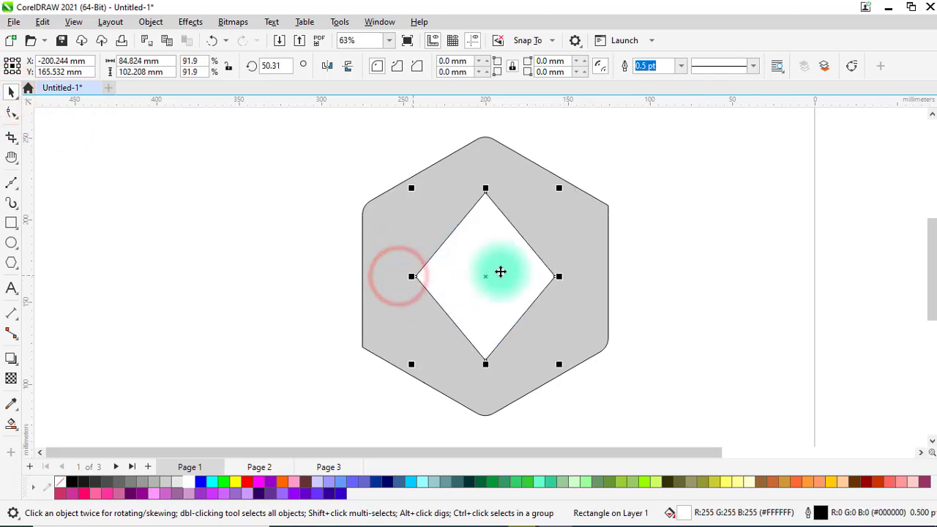
Rotate the narrowed white diamond counterclockwise about its centre to an angle of about 83 degrees.
click(500, 270)
drag(563, 189, 497, 179)
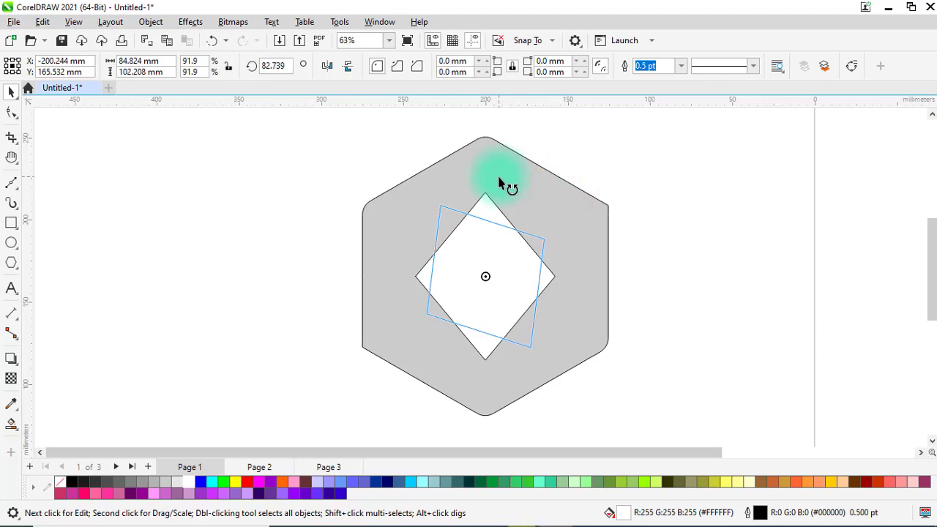
drag(499, 181, 498, 183)
click(299, 182)
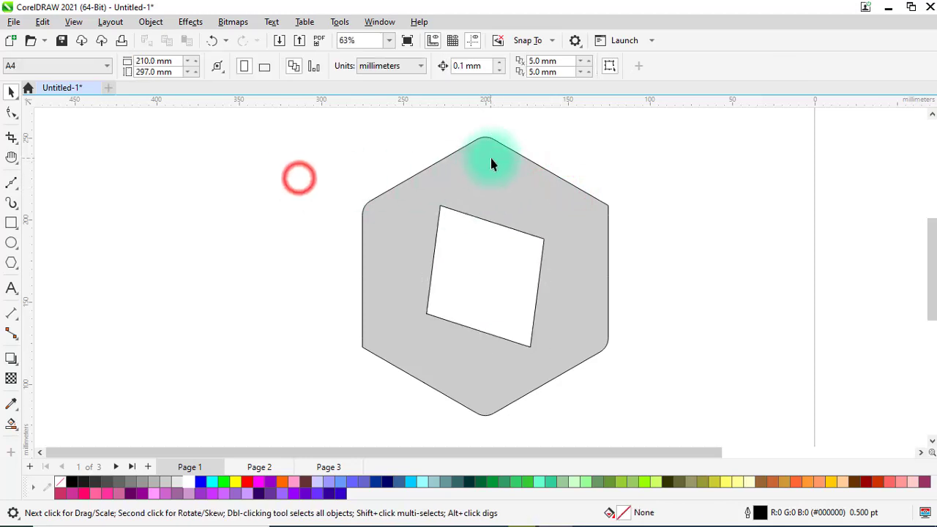
Draw a Bézier polyline about 176 mm wide from outside the hexagon's upper-left rounded corner, along the white shape's top edge, past the upper-right sharp corner.
scroll(490, 155, up, 3)
scroll(432, 150, up, 3)
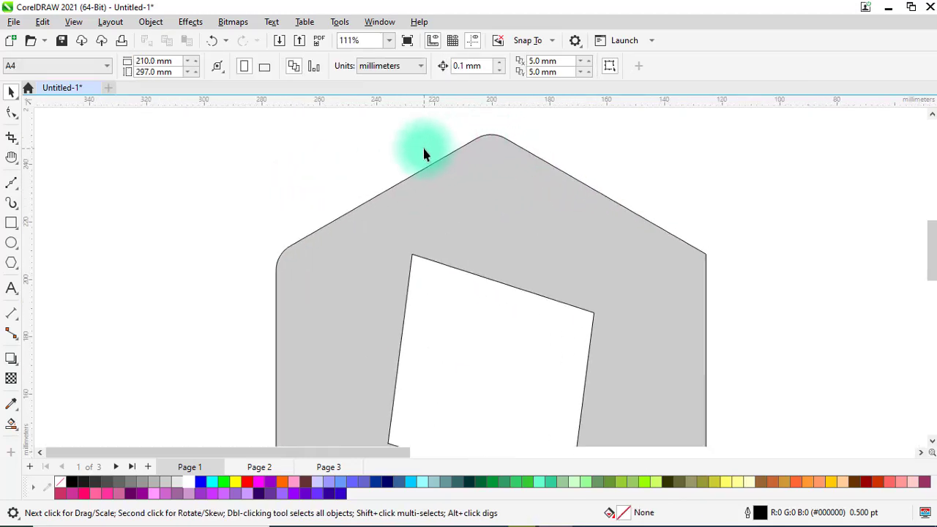
scroll(271, 277, up, 1)
scroll(272, 277, up, 3)
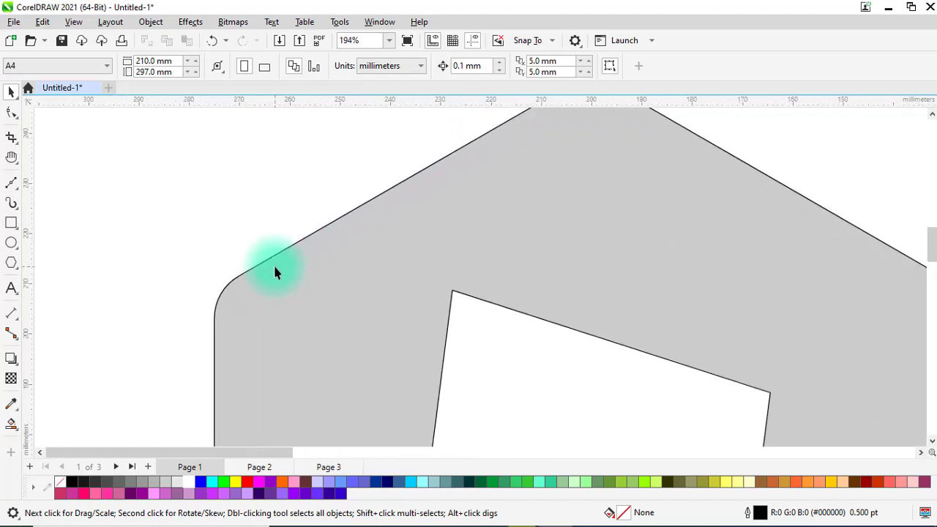
click(15, 192)
click(55, 210)
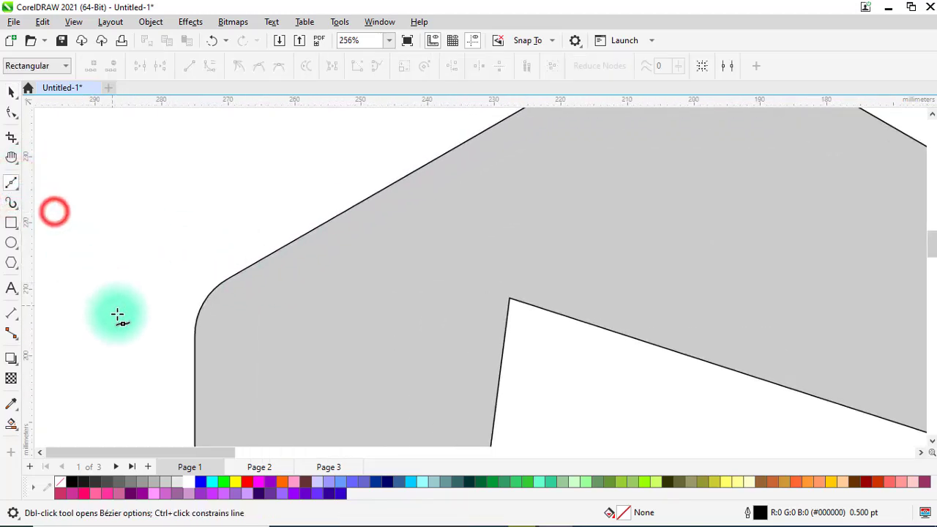
click(133, 343)
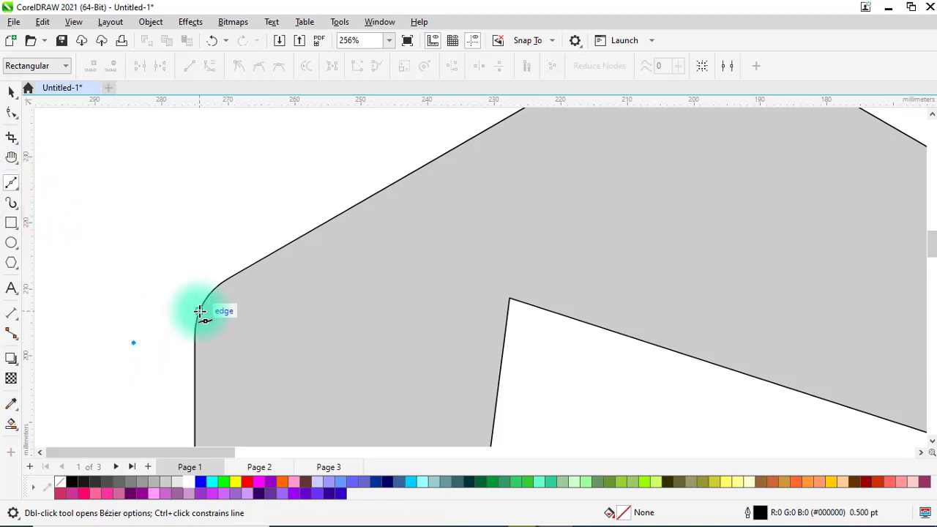
click(511, 298)
scroll(210, 265, down, 2)
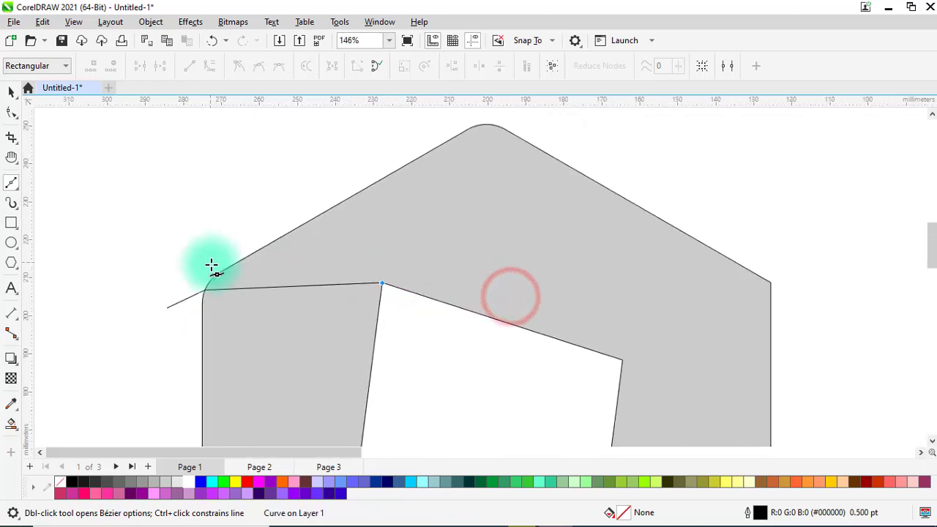
click(623, 361)
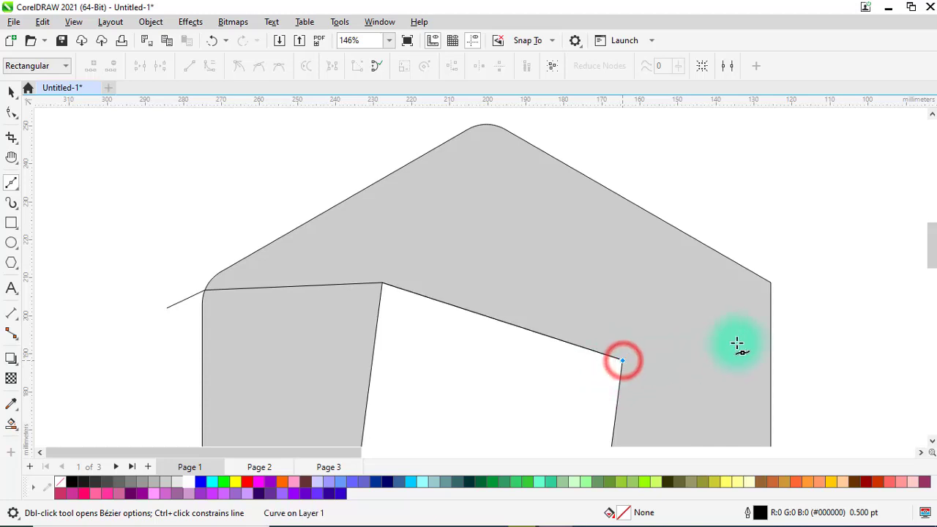
click(772, 282)
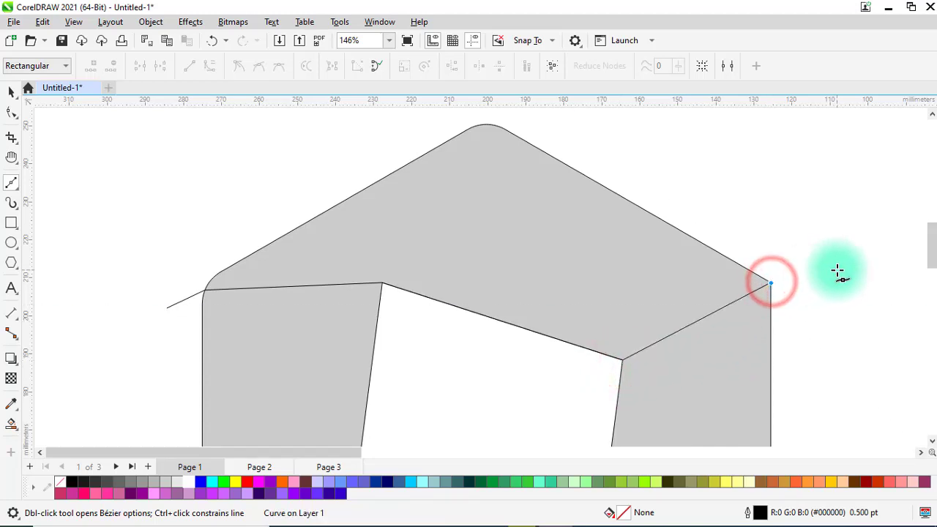
click(837, 269)
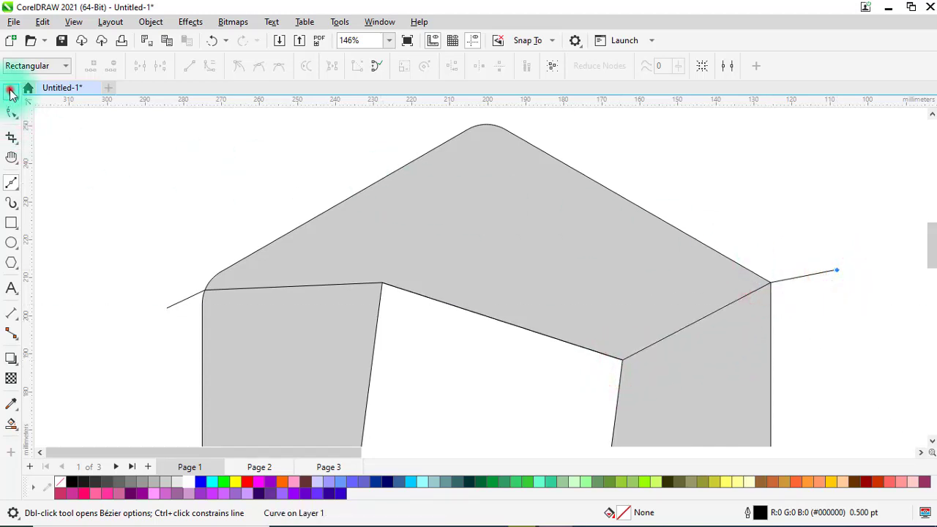
click(11, 92)
Convert the polyline segment between the hexagon's rounded corner and the white shape's top-left corner to a curve.
scroll(178, 313, up, 1)
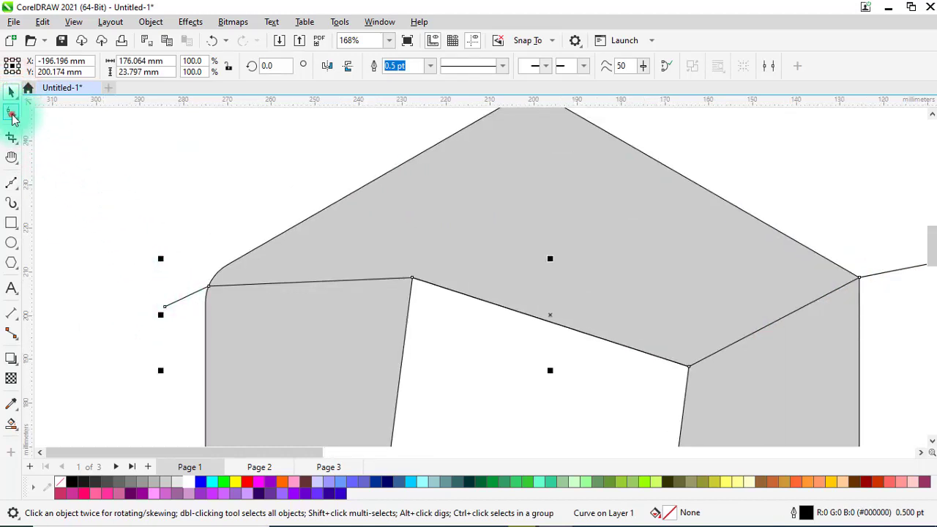
click(11, 114)
click(298, 284)
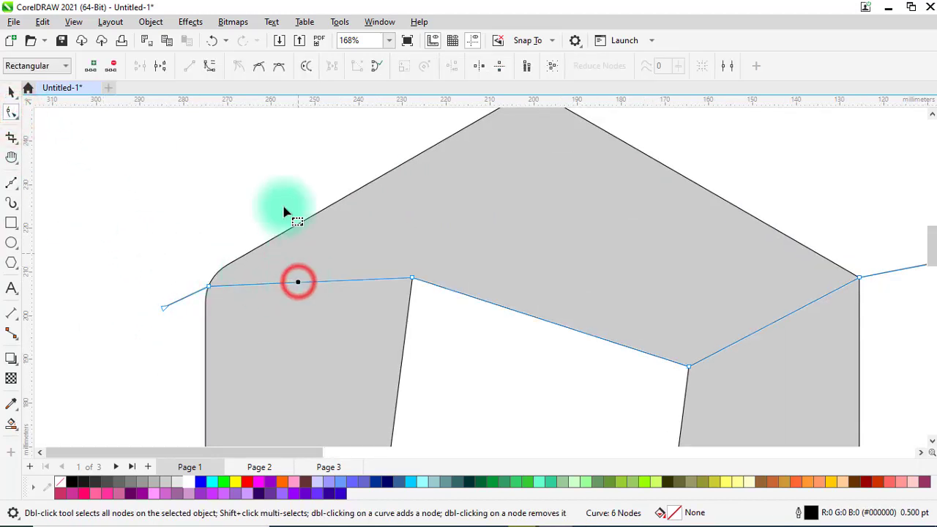
click(209, 67)
Bend the converted segment upward with its control handles so it follows the rounded corner and arches smoothly into the white shape's top edge.
scroll(202, 257, up, 4)
scroll(260, 315, up, 3)
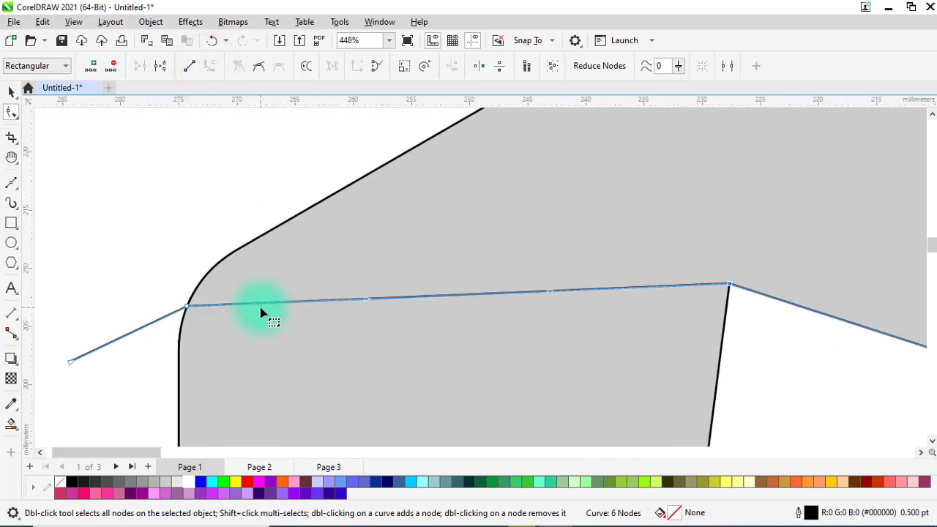
drag(369, 302, 225, 205)
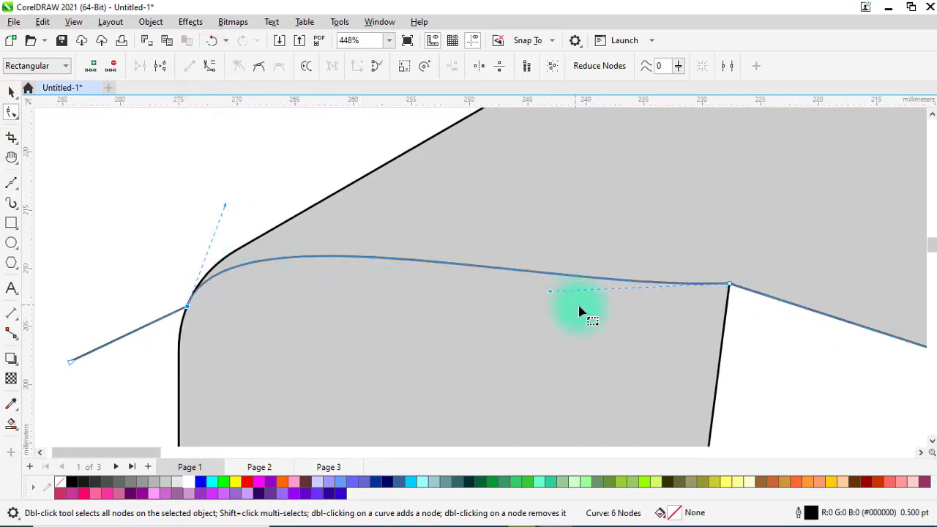
drag(549, 293, 533, 251)
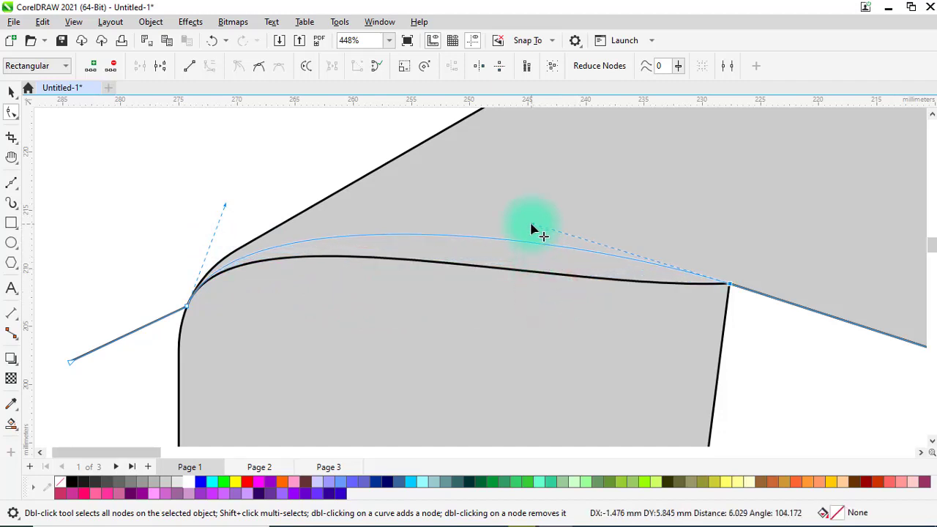
drag(528, 222, 527, 224)
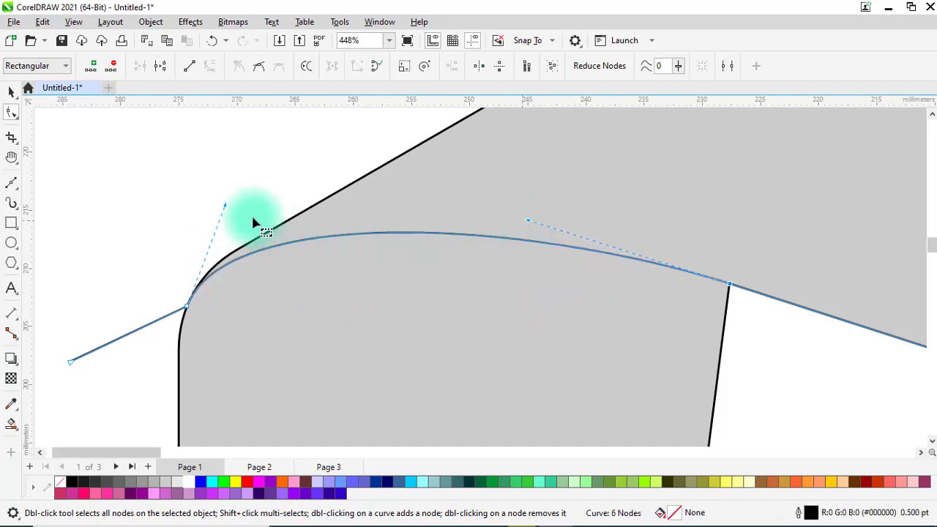
mouse_move(224, 206)
mouse_down()
mouse_move(231, 179)
mouse_move(240, 176)
mouse_up()
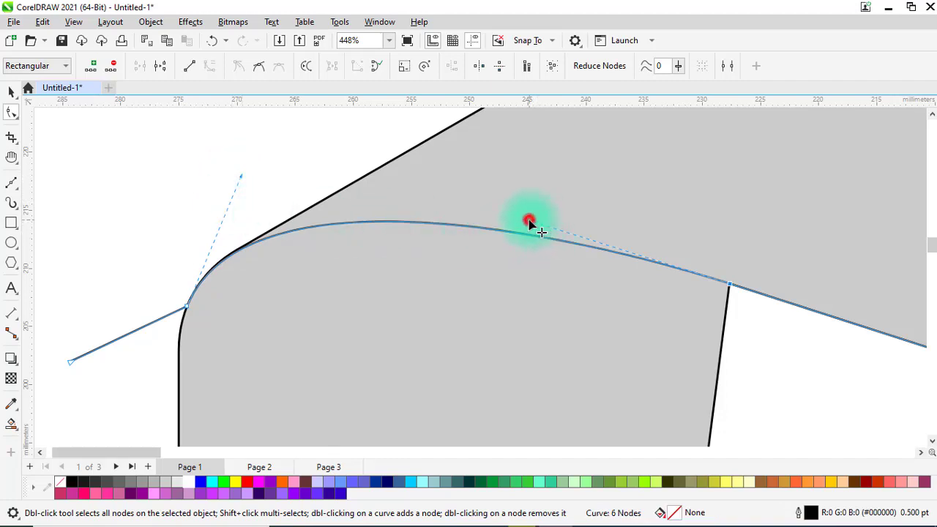
drag(529, 221, 530, 214)
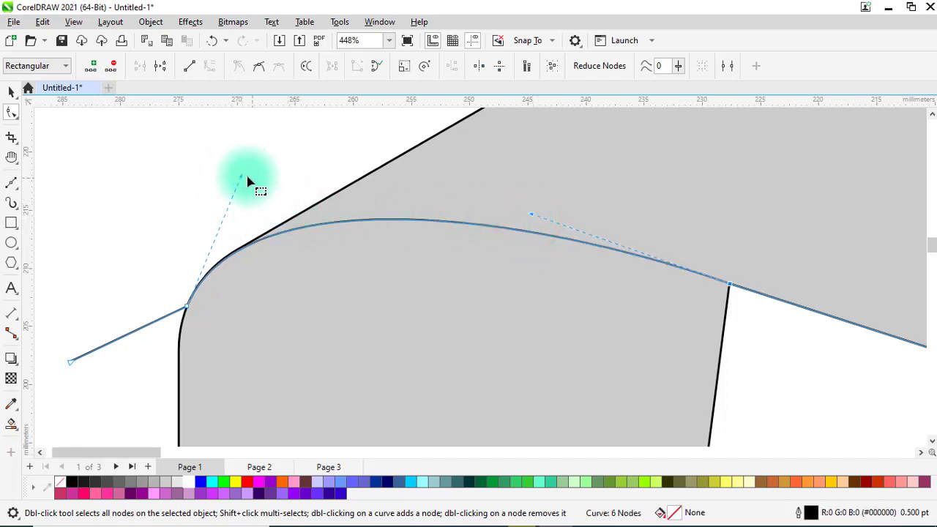
drag(243, 177, 247, 176)
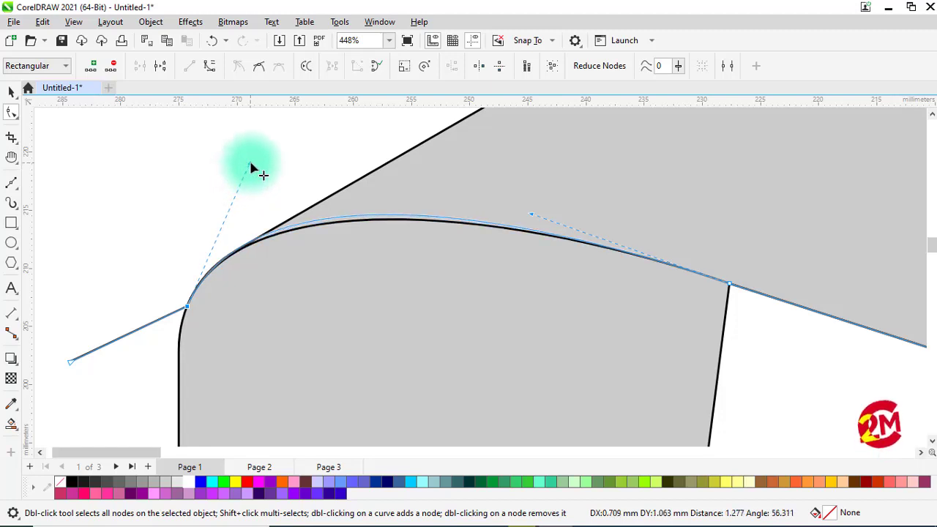
drag(253, 173, 253, 171)
Duplicate the dividing curve over the white shape's bottom edge and mirror the copy horizontally and vertically.
scroll(136, 244, down, 4)
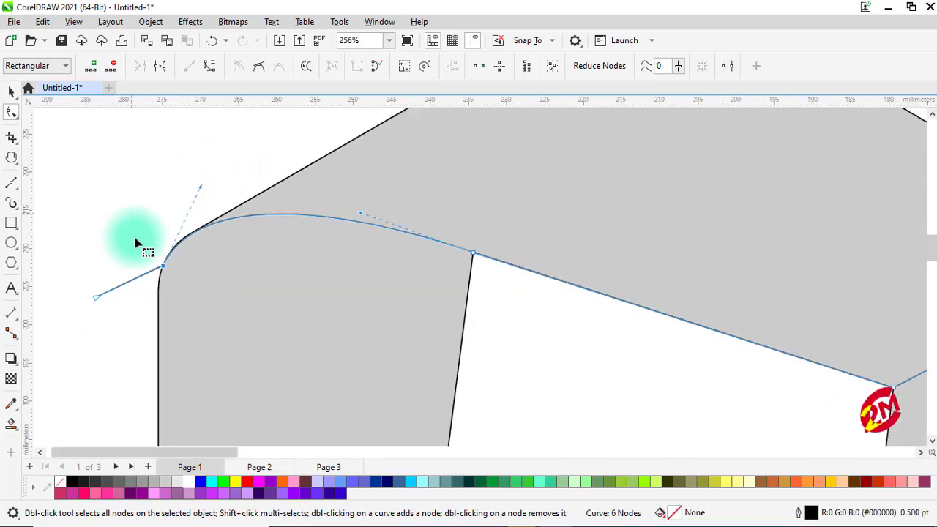
scroll(330, 170, down, 2)
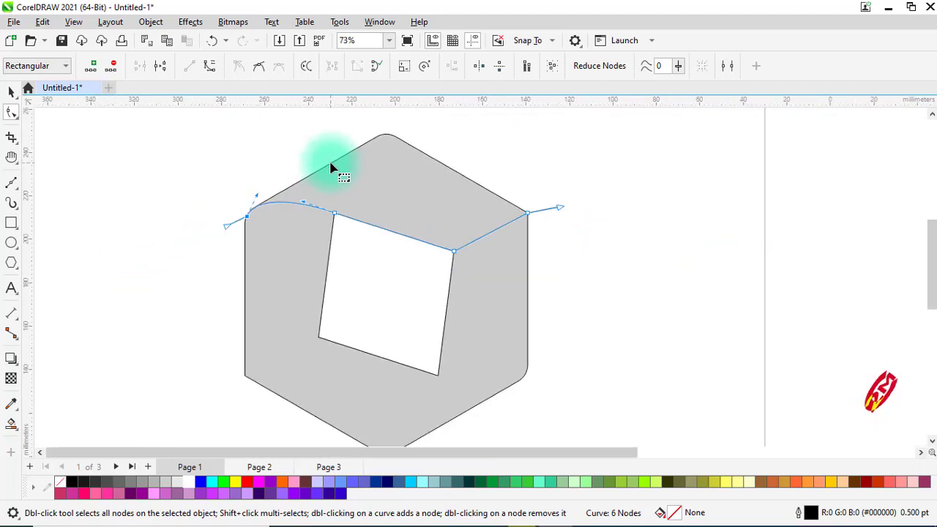
click(11, 91)
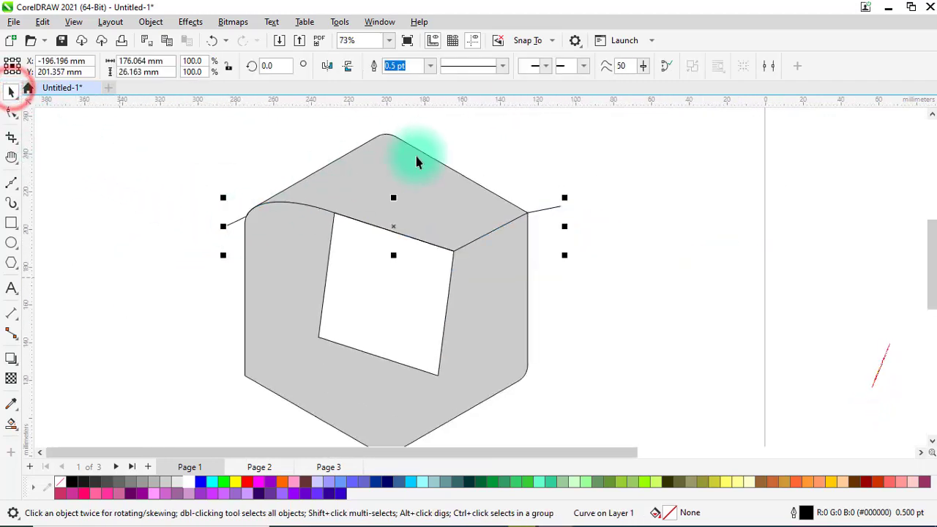
scroll(404, 153, down, 1)
scroll(387, 265, up, 1)
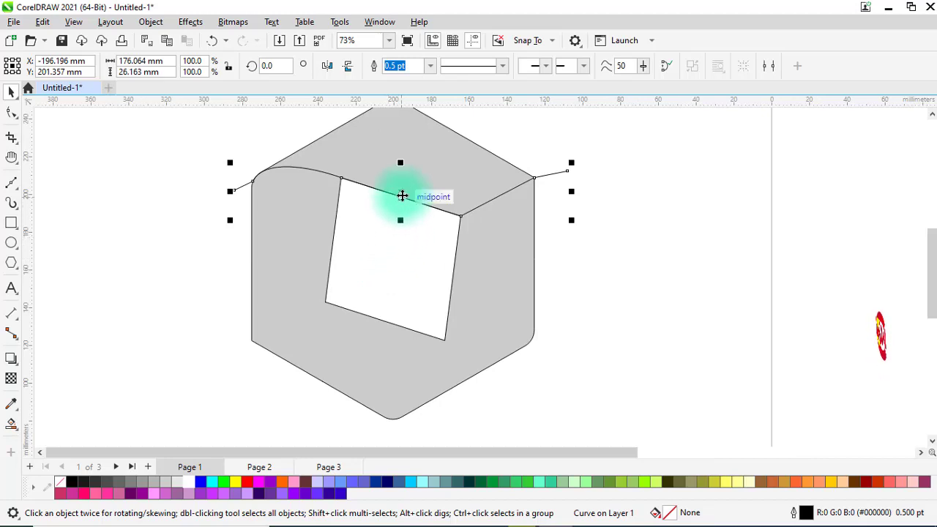
drag(402, 192, 389, 321)
click(327, 66)
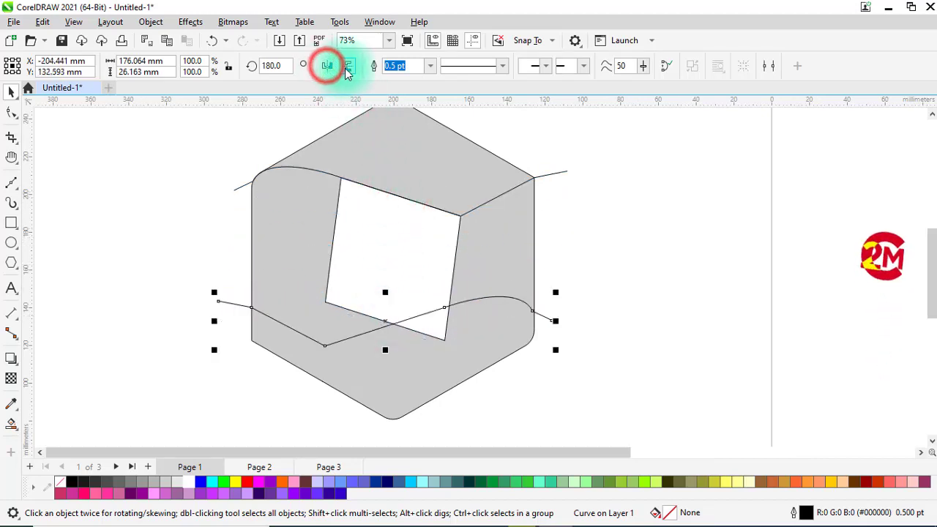
click(347, 67)
Snap the mirrored curve's left corner node onto the hexagon's sharp lower-left corner.
click(10, 114)
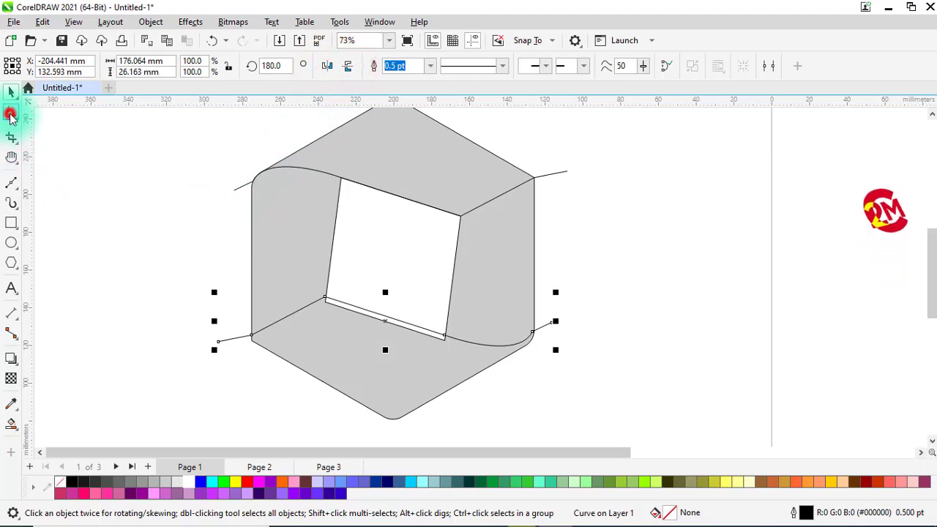
scroll(251, 361, up, 1)
click(12, 91)
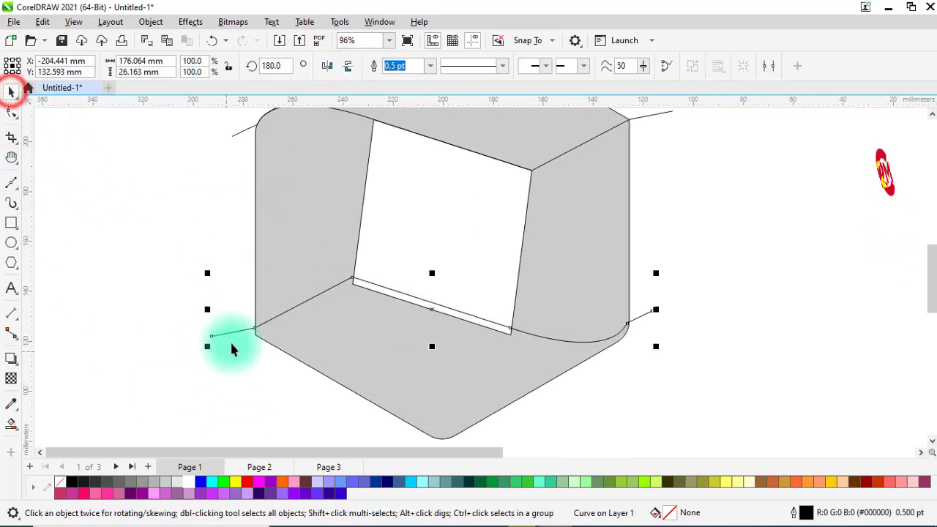
scroll(245, 333, up, 6)
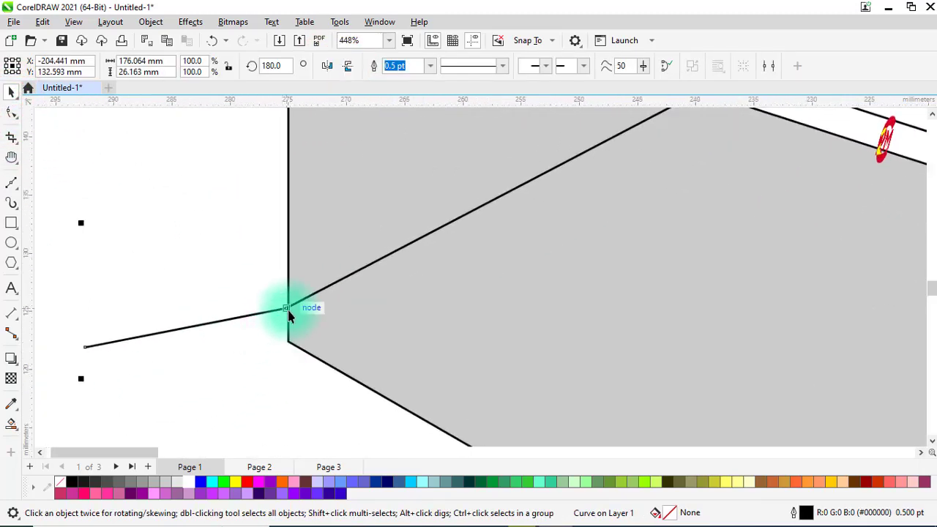
drag(287, 314, 288, 341)
scroll(243, 339, down, 4)
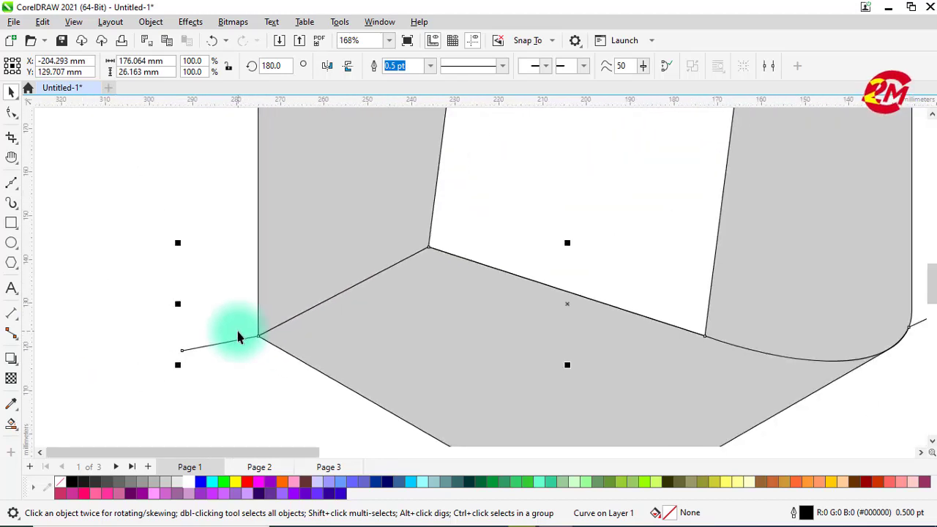
scroll(331, 372, down, 3)
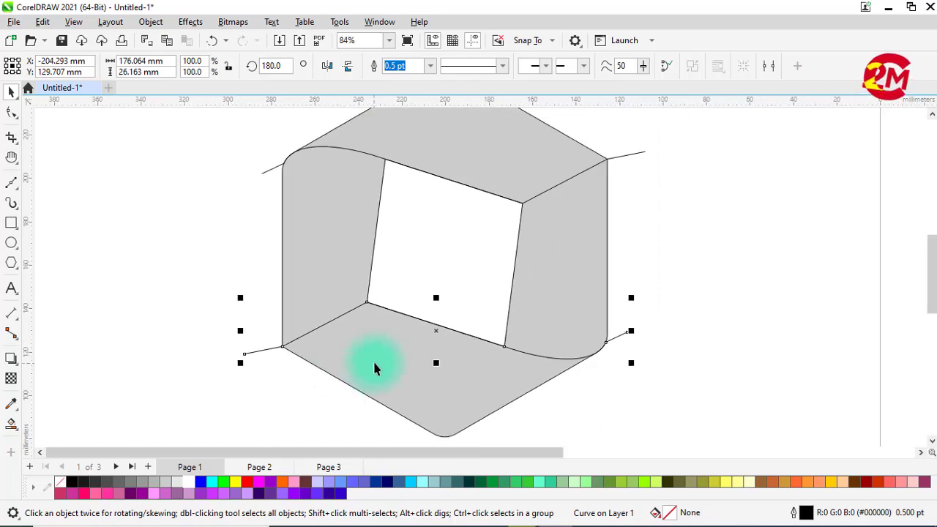
Use Smart Fill to fill the hexagon's top section with cyan (#00FFFF) and its left section with blue (#0000FF).
scroll(373, 366, down, 1)
click(215, 201)
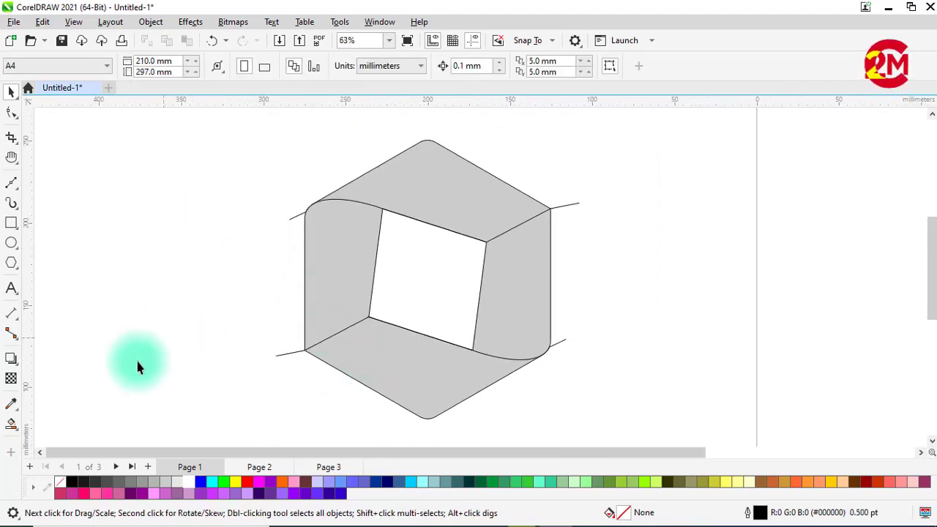
click(12, 428)
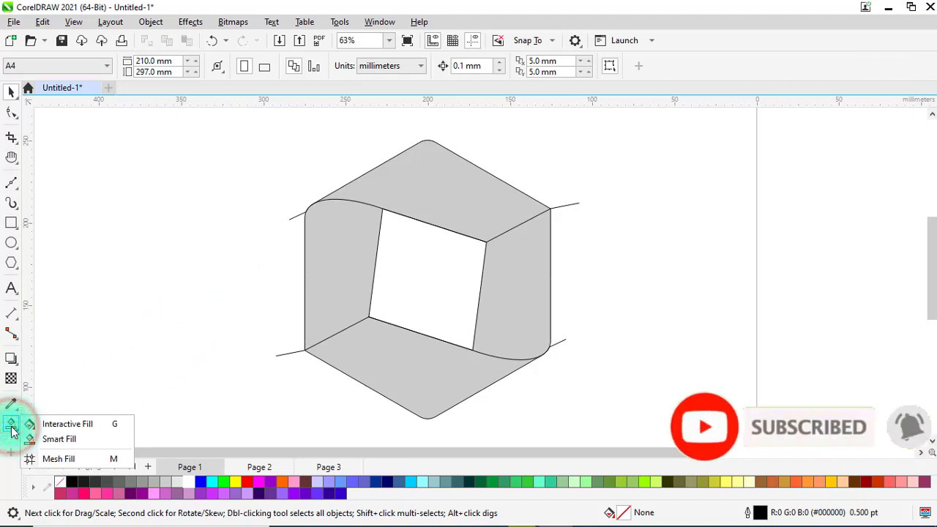
click(29, 439)
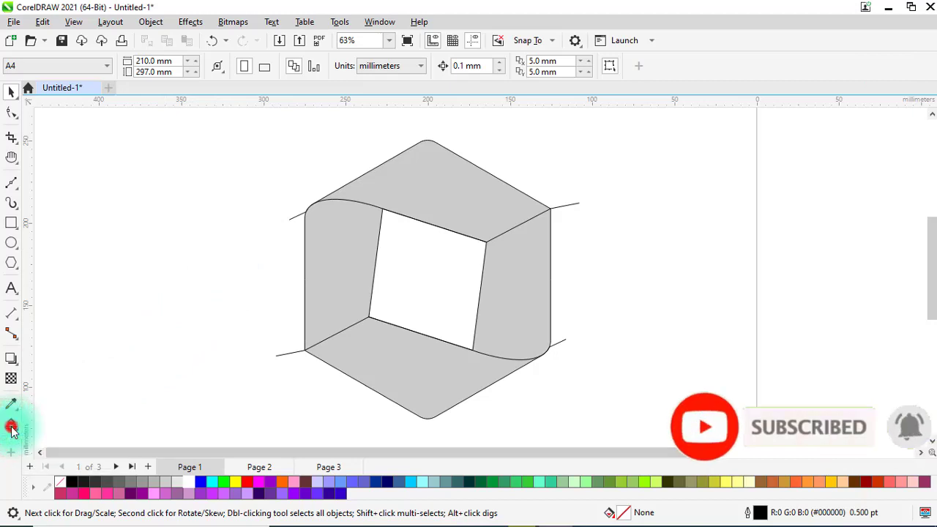
click(448, 188)
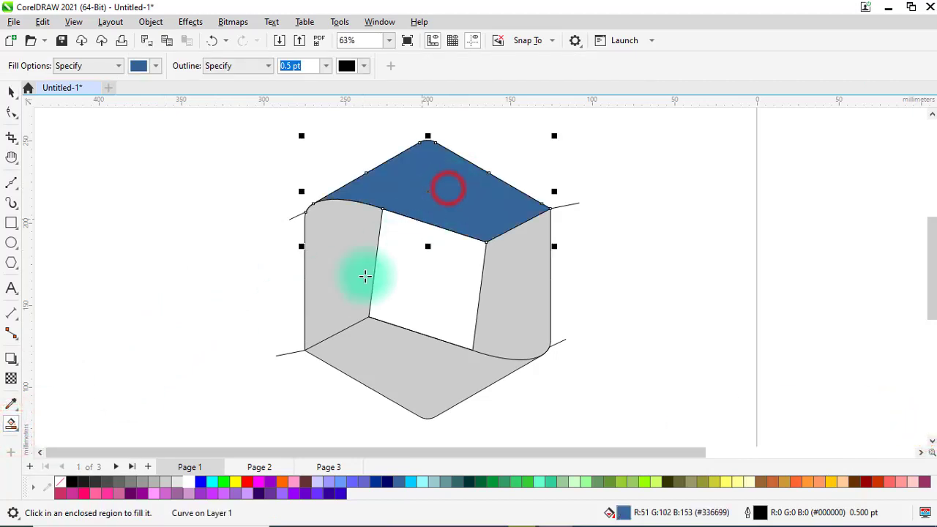
click(212, 483)
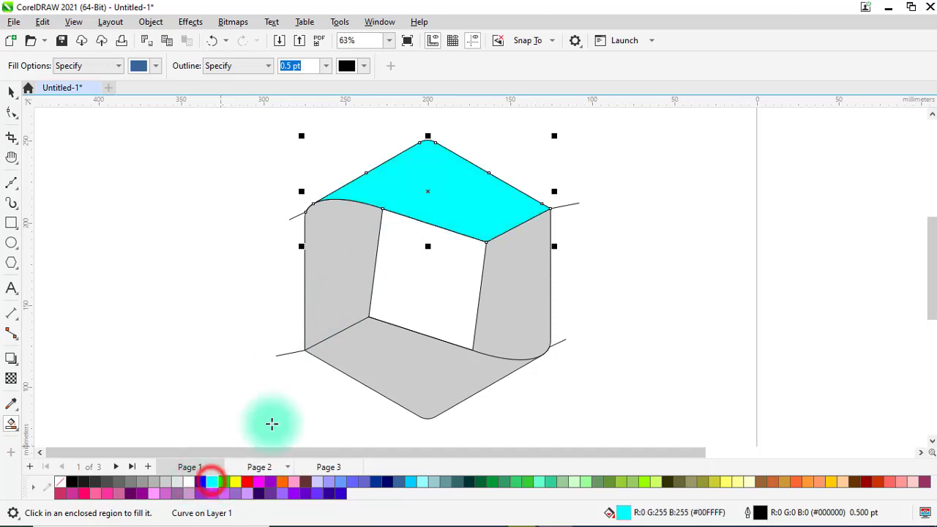
click(350, 268)
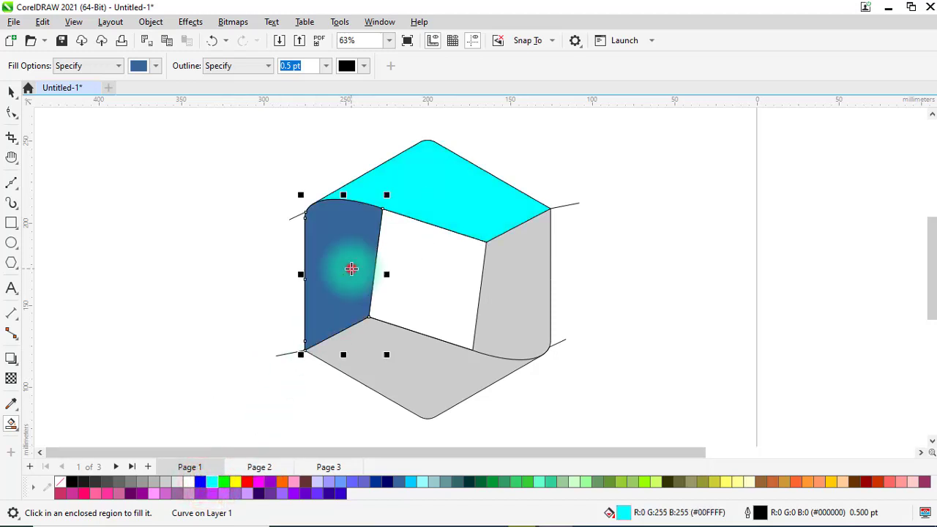
click(199, 482)
Fill the hexagon's bottom section with dark red (#990000) and its right section with light gray (#E6E6E6) using Smart Fill.
click(399, 383)
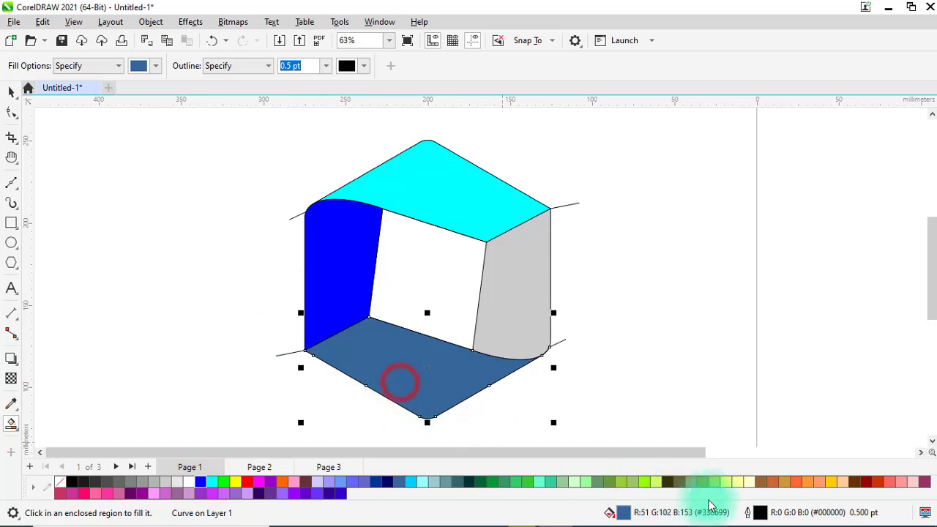
click(868, 487)
click(518, 302)
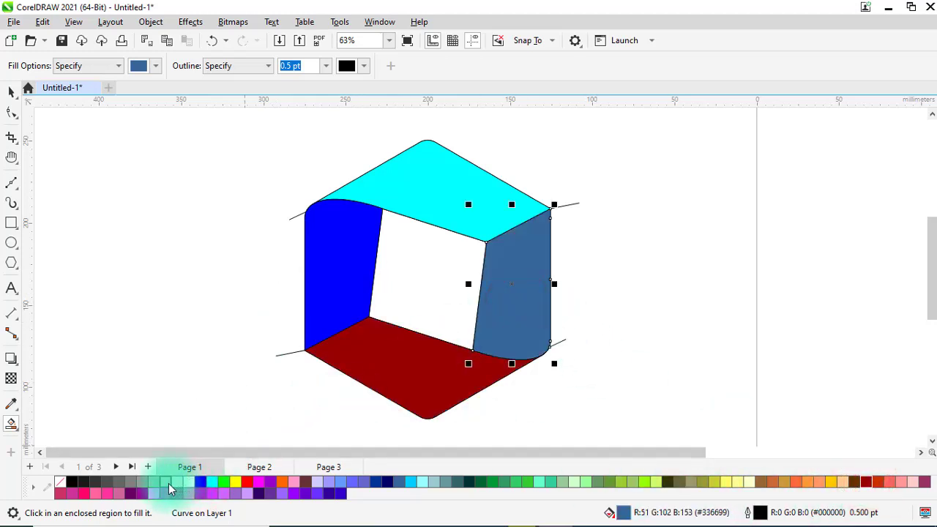
click(180, 483)
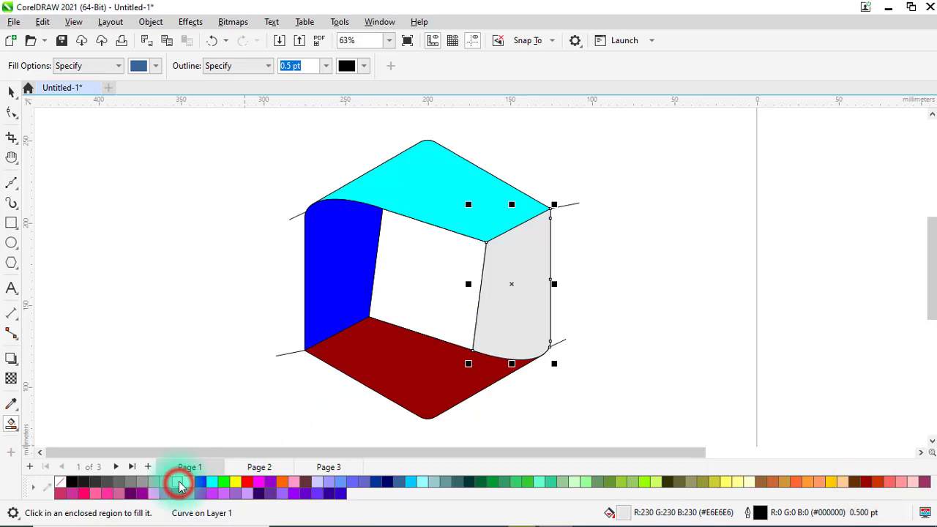
Select all objects of the hexagon design and set their outline width to None.
click(10, 91)
click(118, 142)
drag(238, 129, 619, 402)
drag(663, 423, 663, 424)
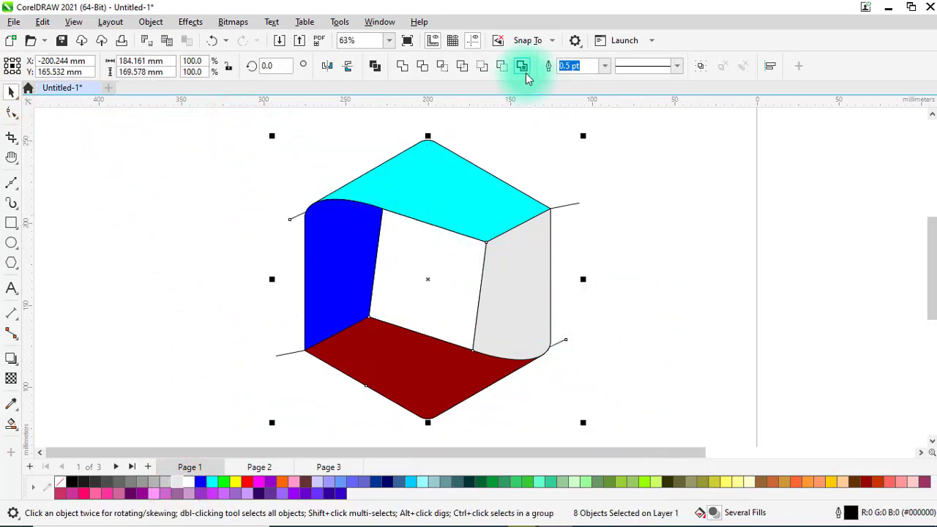
click(592, 66)
click(595, 79)
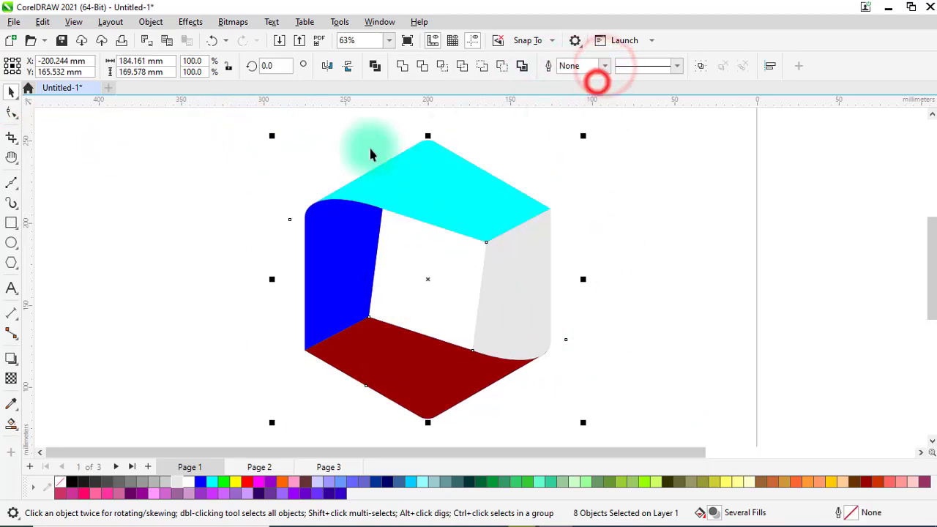
click(251, 176)
Apply a fountain fill running down the left blue section and set its lower end colour to the palette's blue (#0000FF).
scroll(345, 248, up, 1)
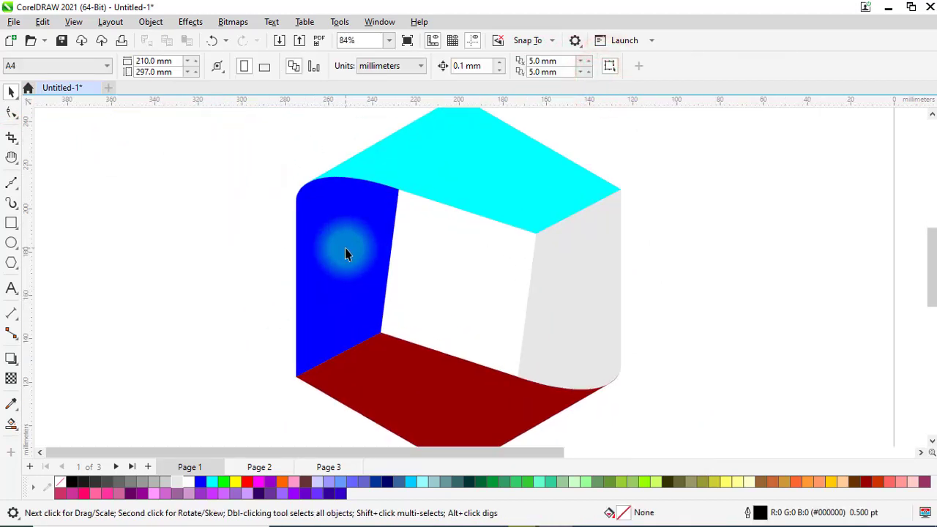
click(345, 248)
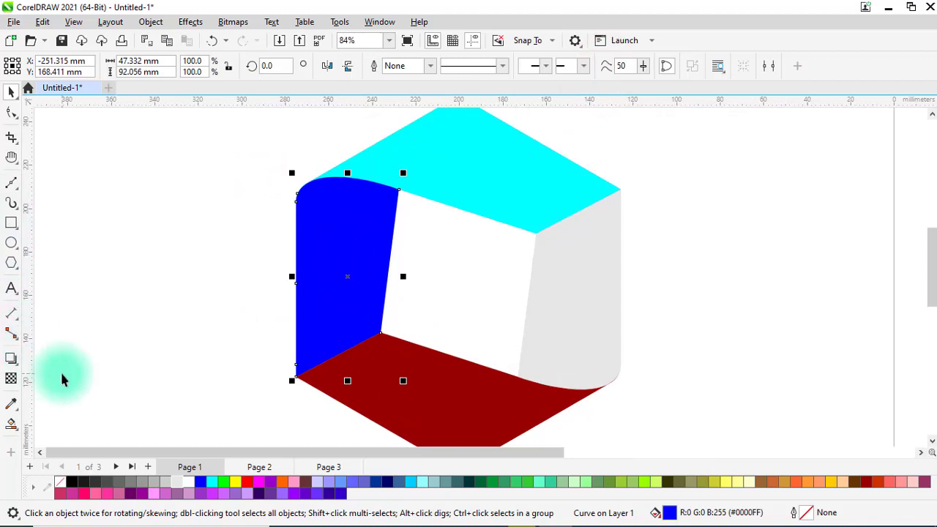
drag(19, 437, 44, 423)
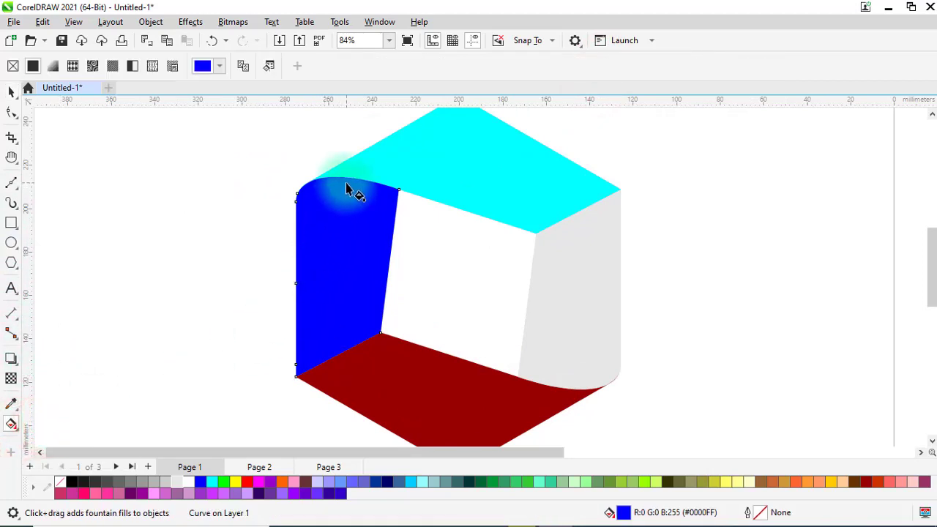
drag(346, 185, 338, 353)
click(373, 345)
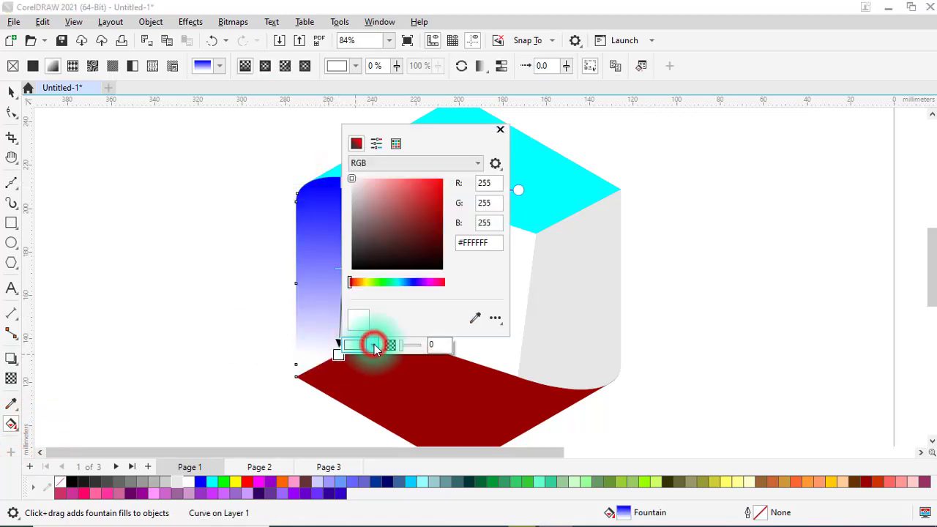
click(475, 317)
click(200, 481)
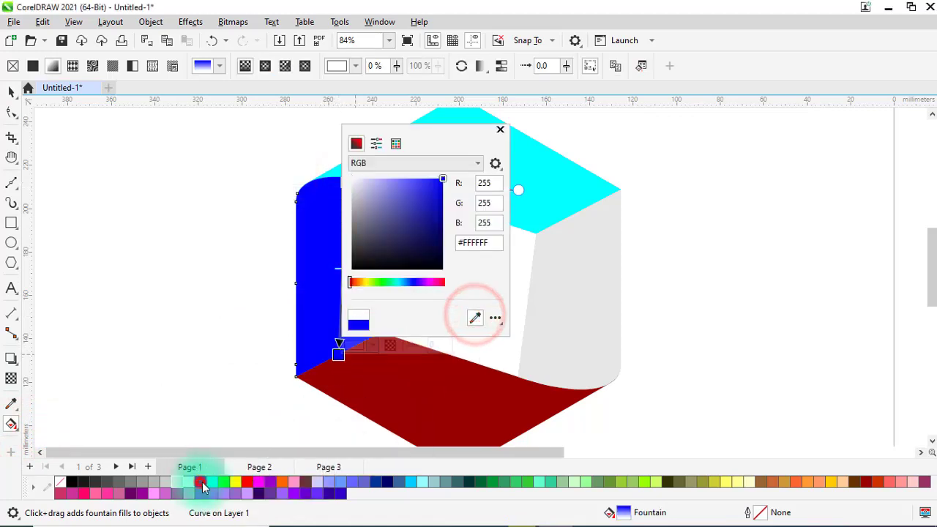
click(501, 129)
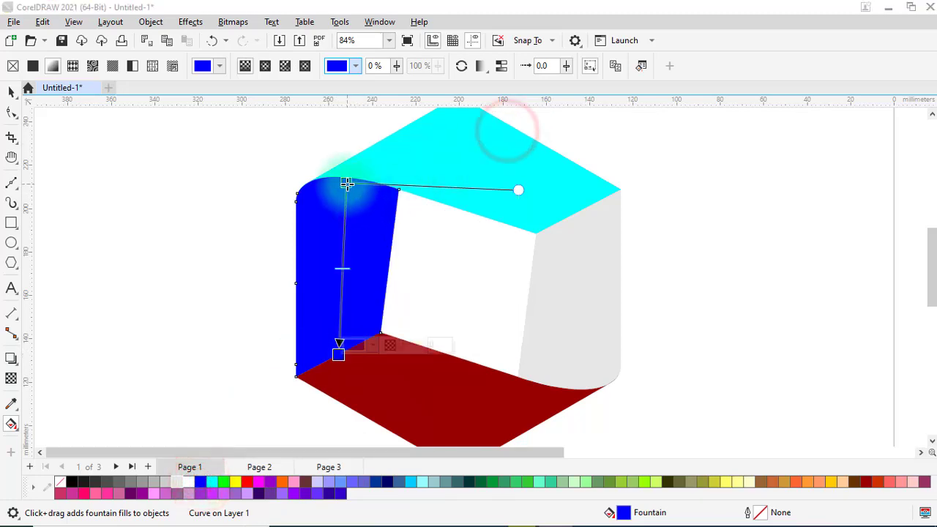
Darken the upper start colour of the left section's fountain fill to navy #00008F.
click(345, 182)
click(380, 173)
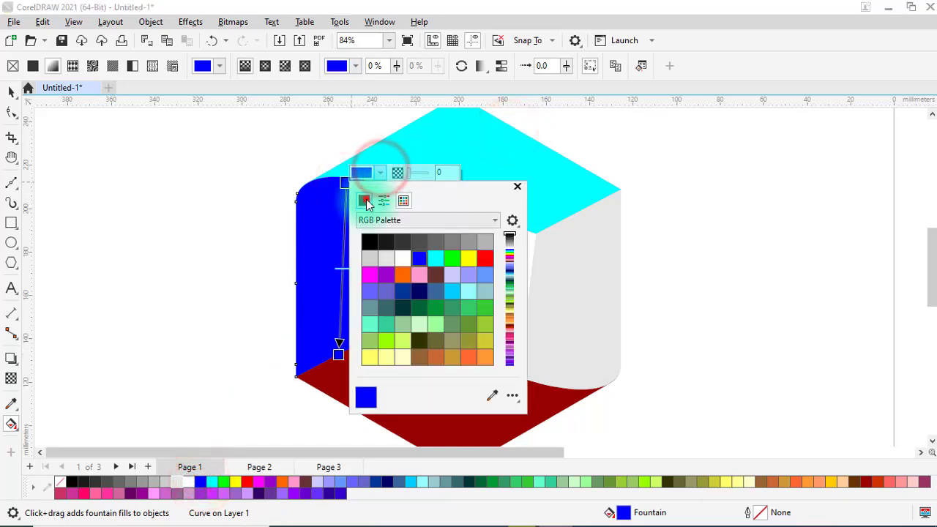
click(364, 200)
drag(437, 191, 539, 197)
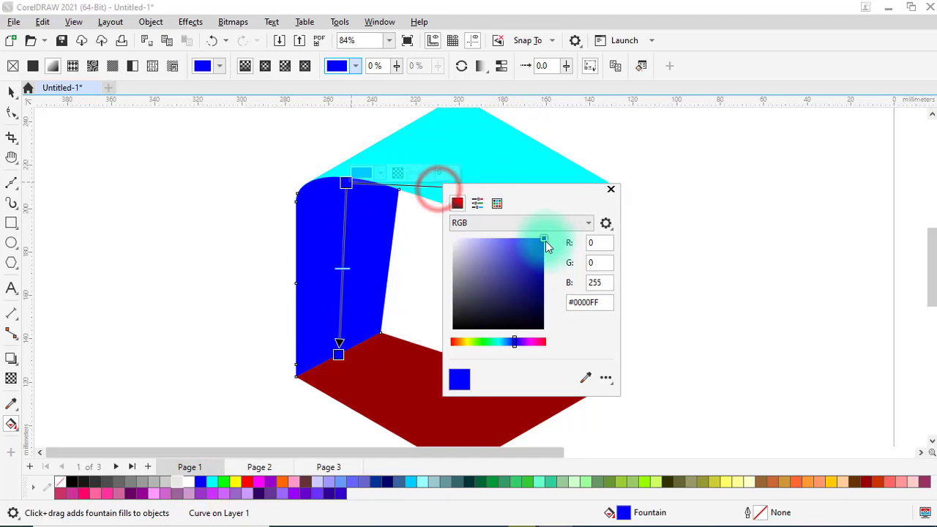
drag(544, 244, 544, 276)
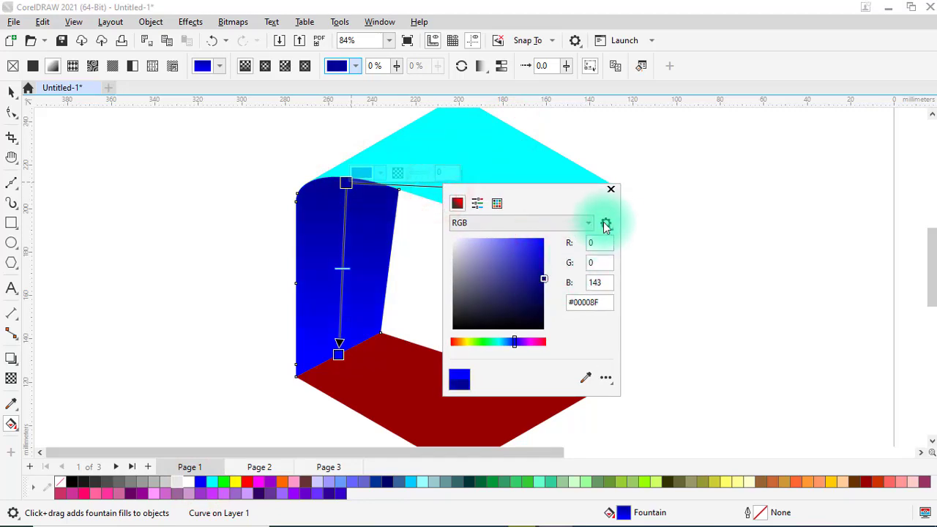
click(611, 189)
Apply a fountain fill to the dark red bottom section, running from its lower-right edge to its upper-left edge.
scroll(361, 253, down, 1)
scroll(361, 252, down, 1)
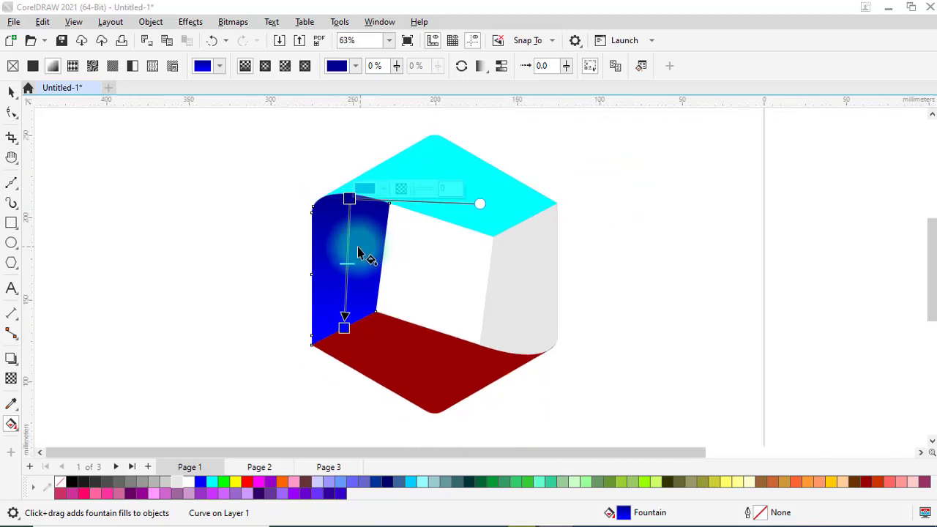
click(361, 363)
key(space)
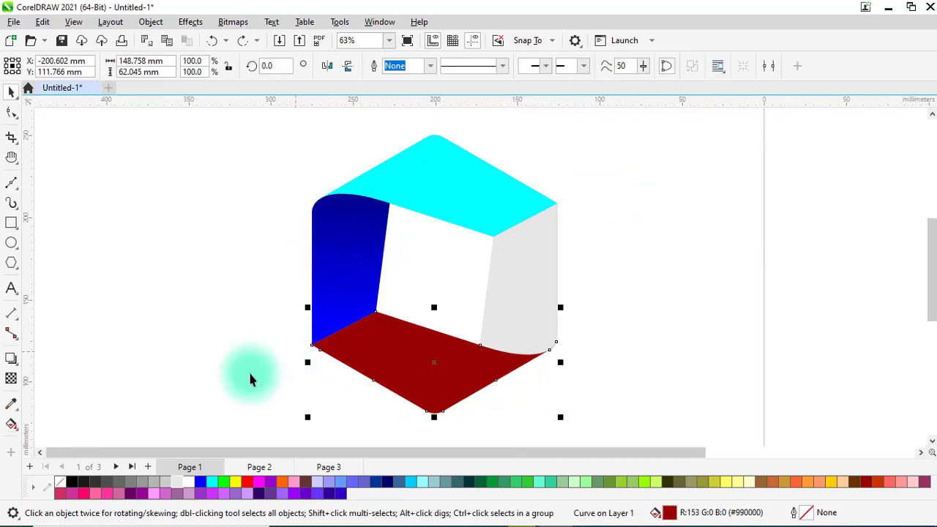
click(11, 423)
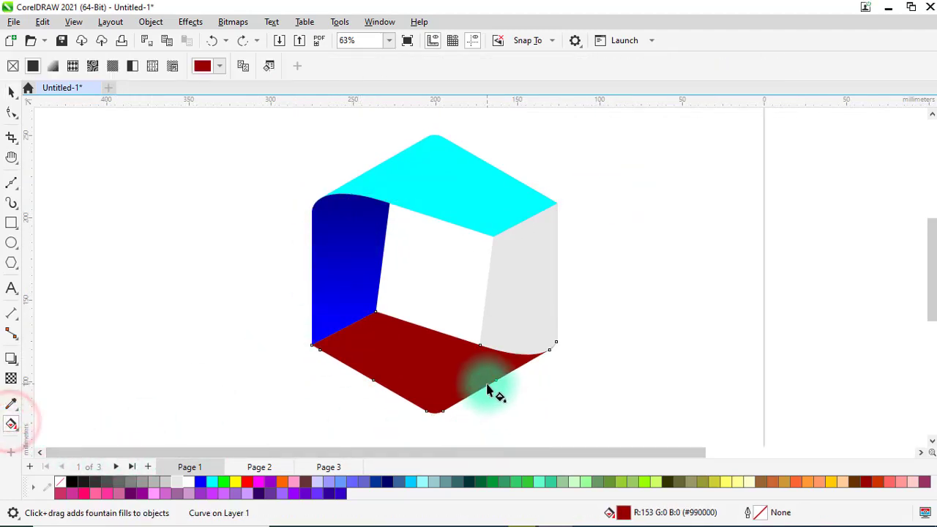
drag(489, 390, 348, 326)
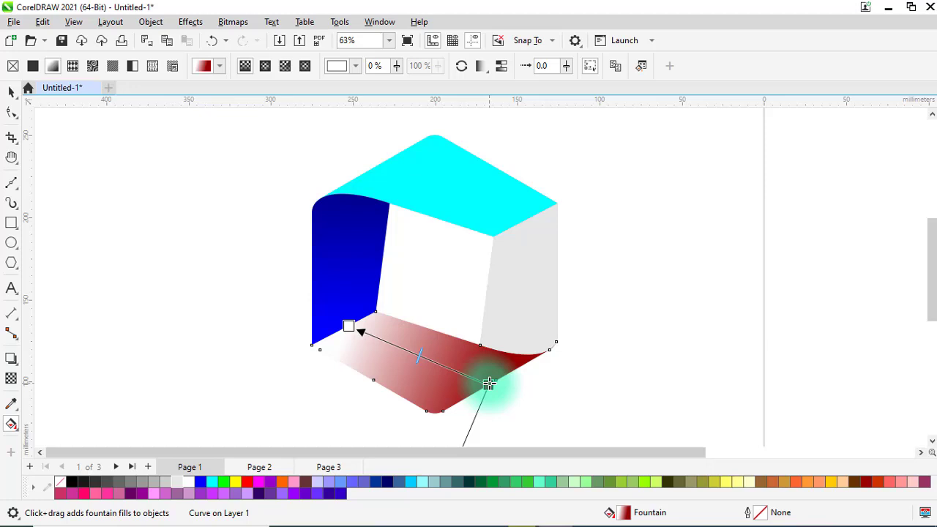
Set the end colour of the bottom section's fountain fill to the palette's dark red (#990000).
click(351, 328)
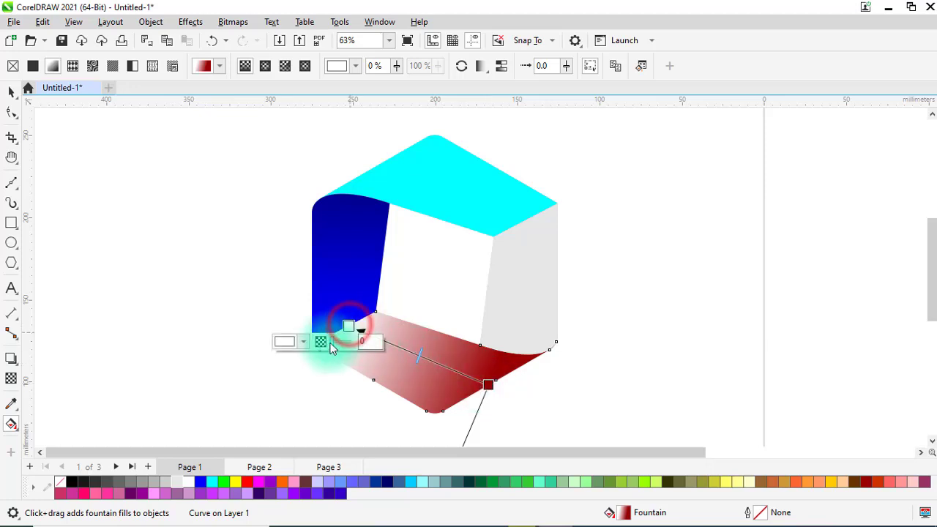
click(306, 341)
click(405, 315)
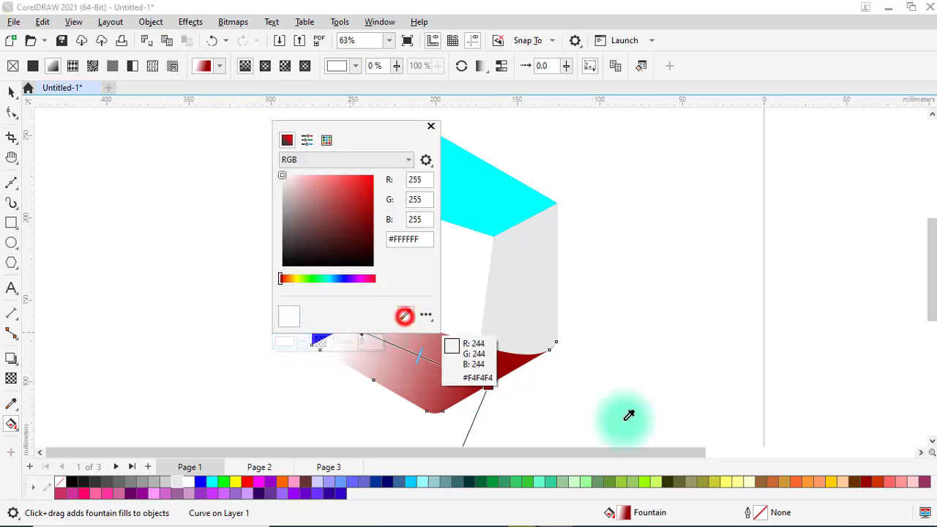
click(868, 482)
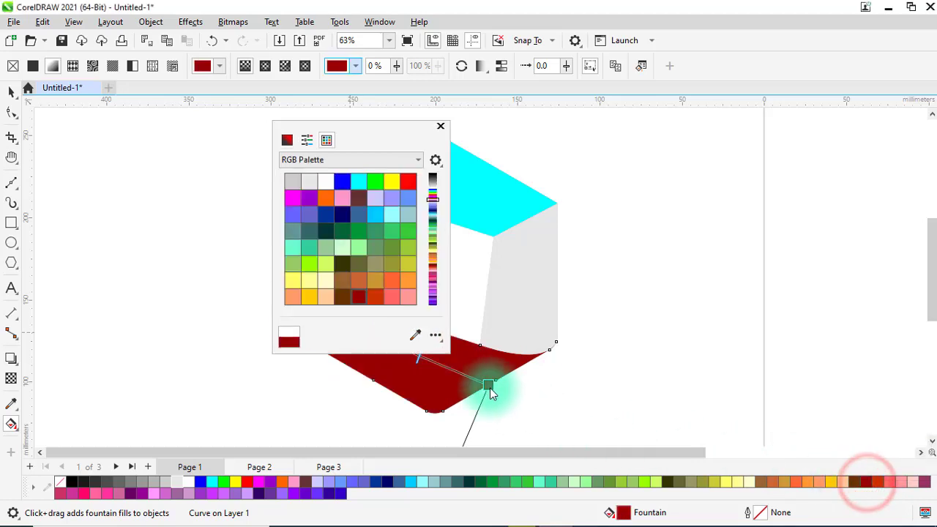
click(457, 223)
click(440, 129)
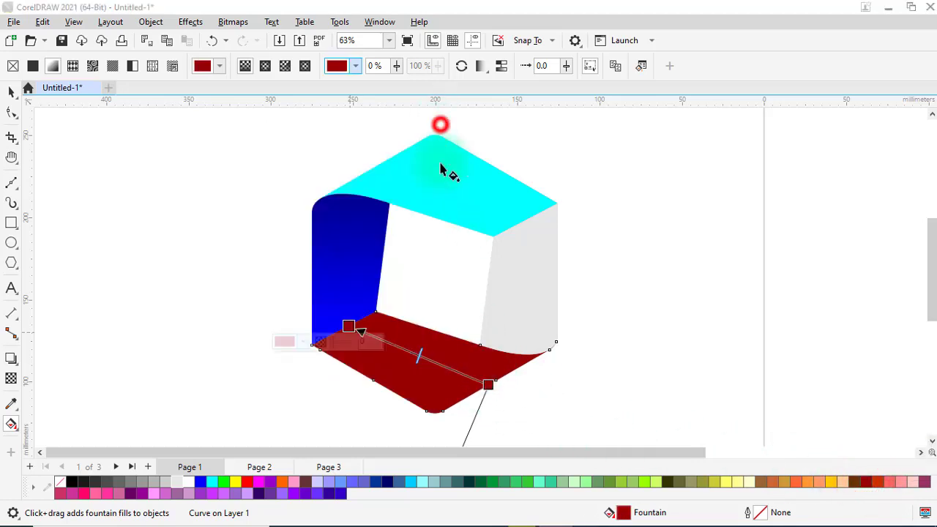
Darken the start colour of the bottom section's fountain fill to #630000.
click(489, 384)
click(442, 401)
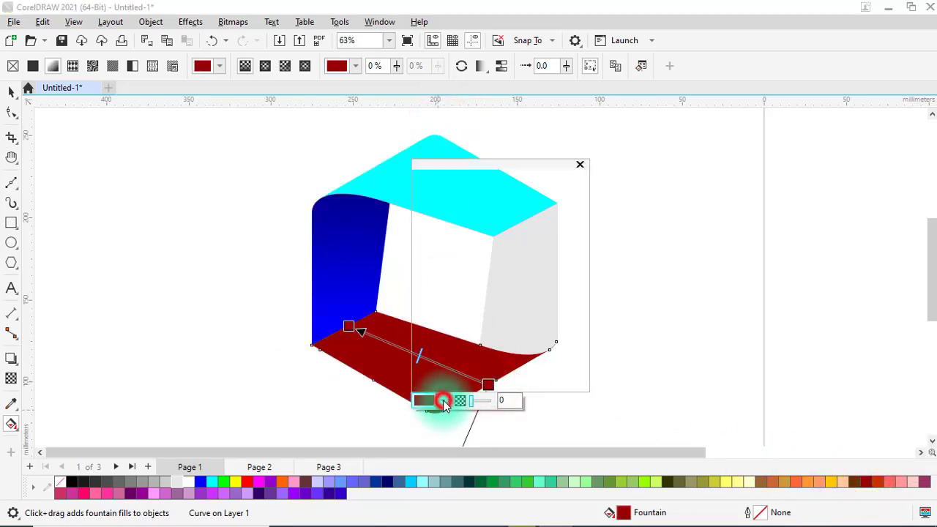
click(429, 178)
drag(503, 163, 694, 149)
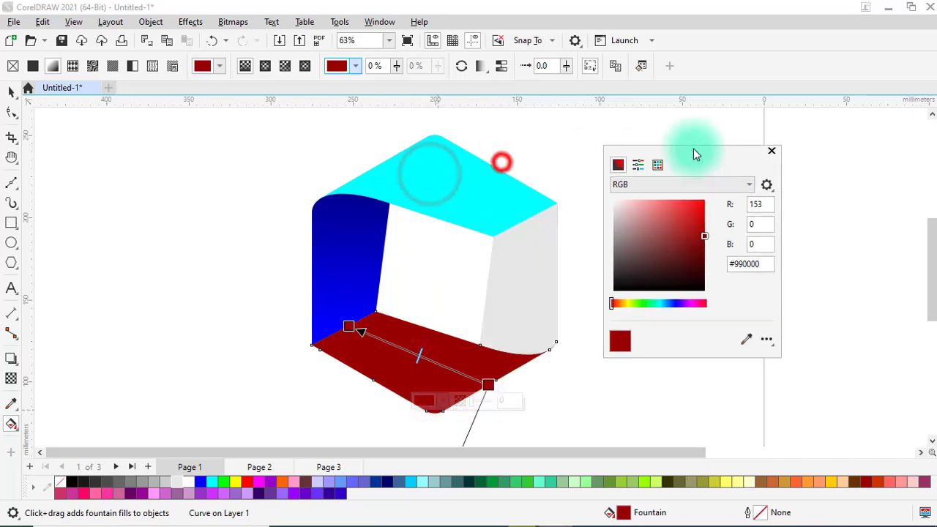
drag(707, 238, 711, 262)
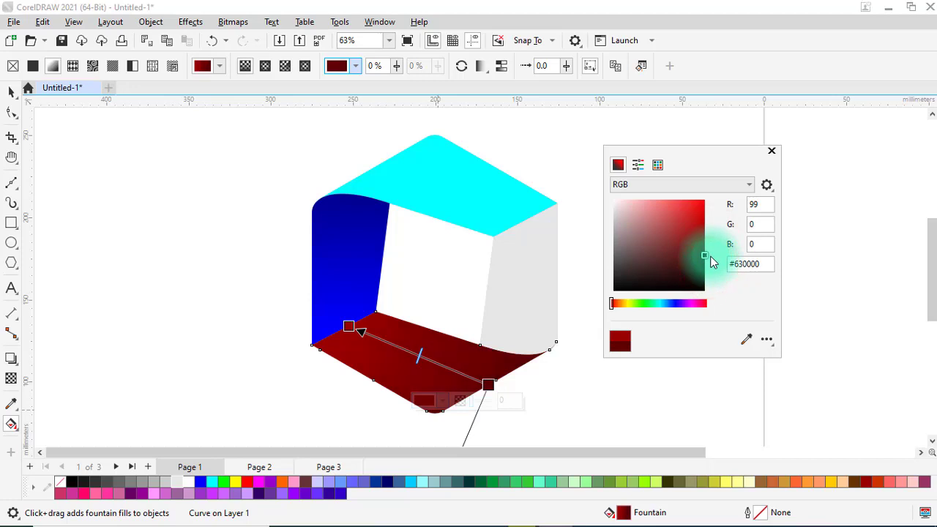
click(772, 152)
Apply a fountain fill to the cyan top section from its upper-left edge to its lower-right edge and open its end colour for editing.
click(480, 207)
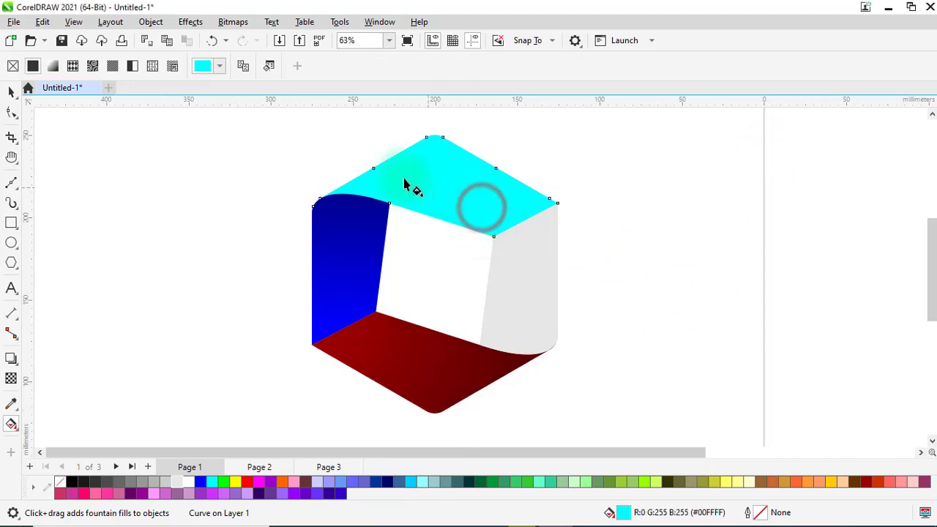
drag(389, 161, 526, 221)
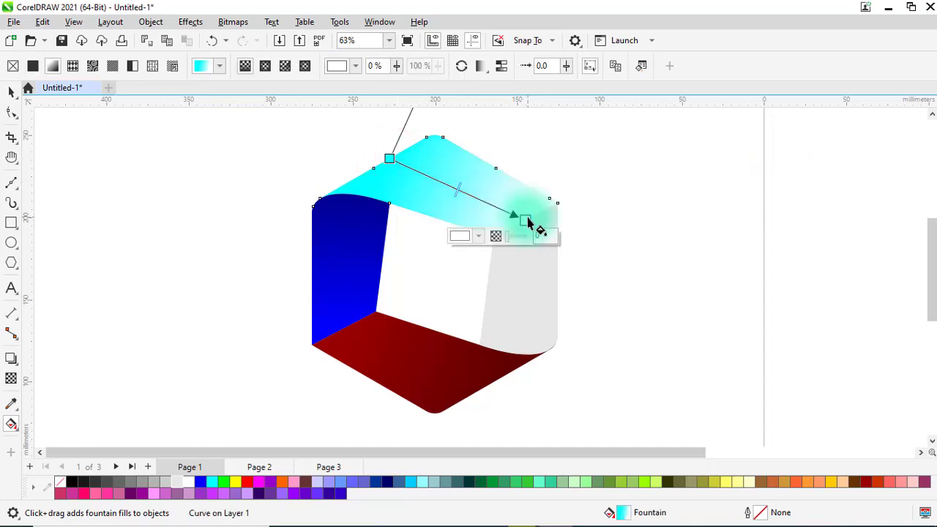
click(478, 236)
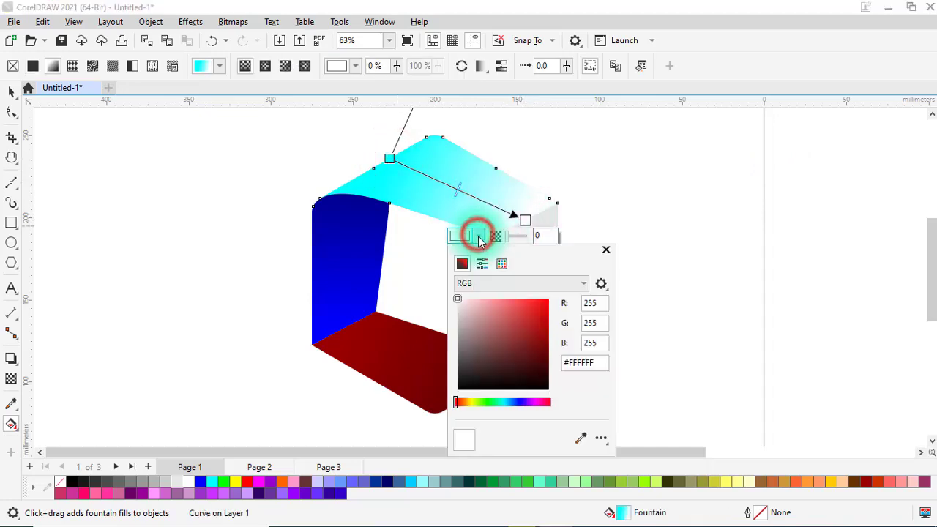